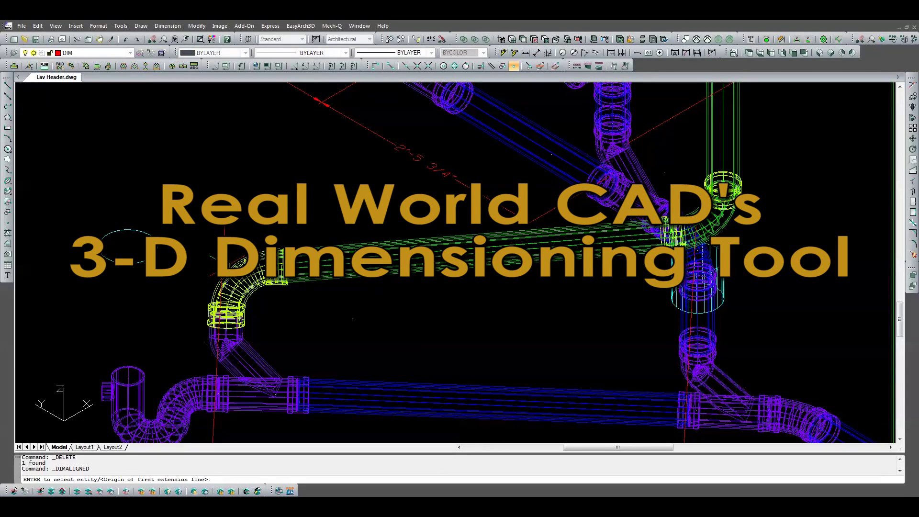
Step: Place a 2'-0 1/2" aligned dimension between the two purple tee fitting outlets
left_click(226, 265)
left_click(723, 231)
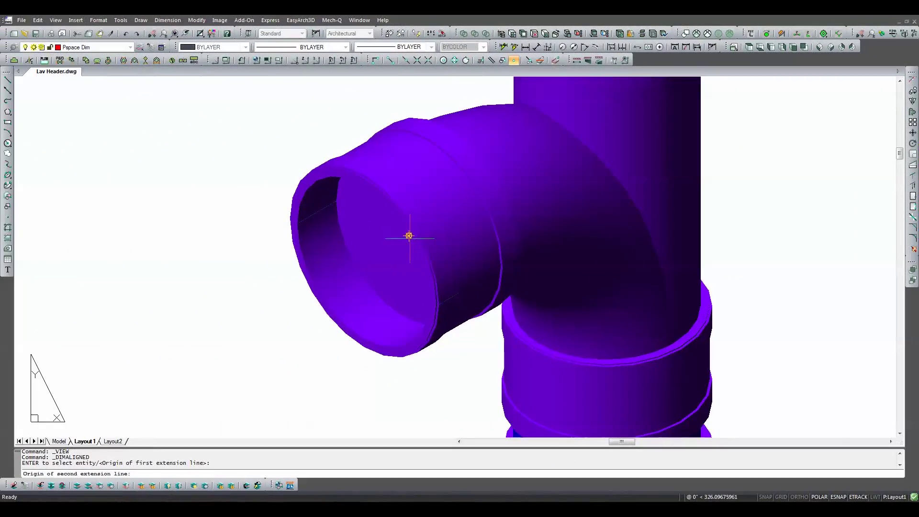
scroll(431, 244, "down", 8)
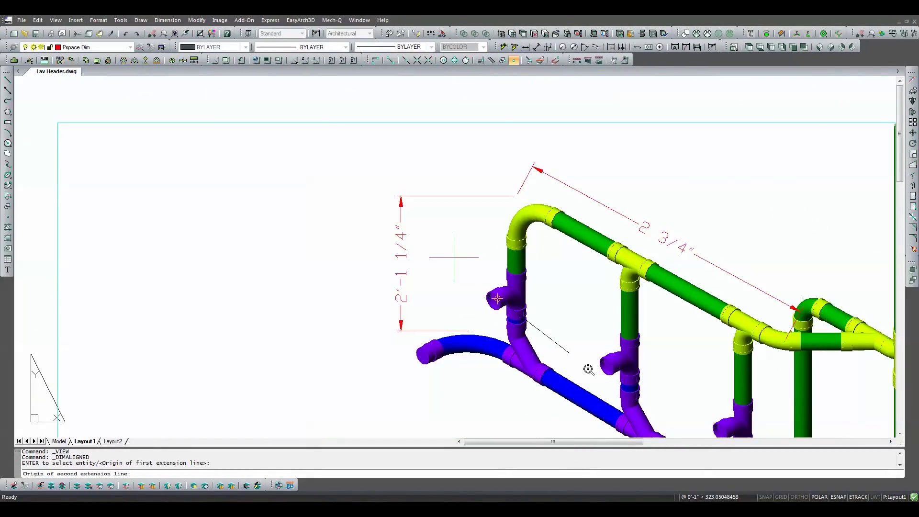
scroll(589, 370, "up", 10)
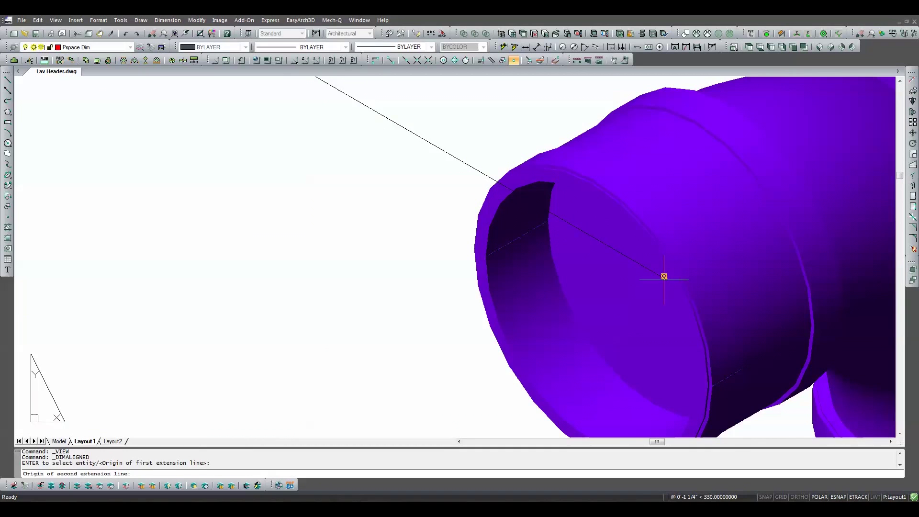
left_click(664, 277)
scroll(647, 283, "down", 10)
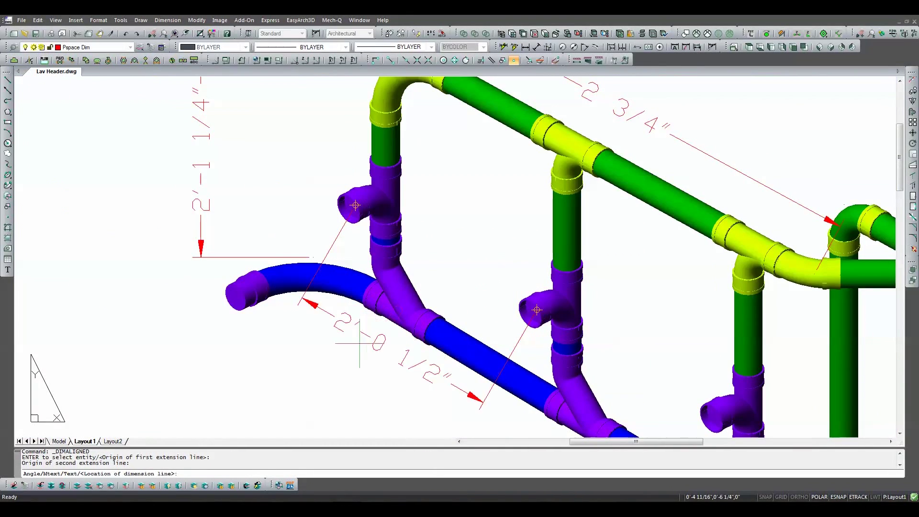
scroll(360, 343, "down", 5)
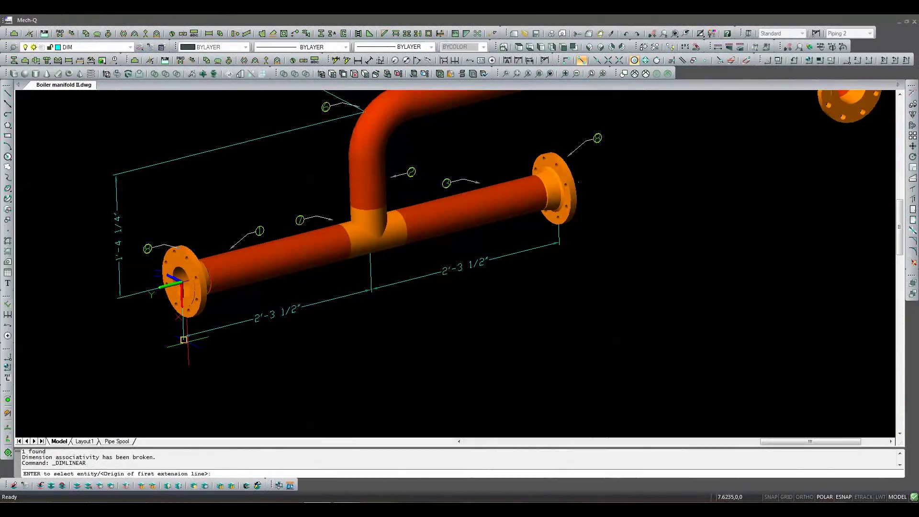
Step: Dimension the left flange to the right flange as 4'-7", below the existing dimensions
left_click(184, 341)
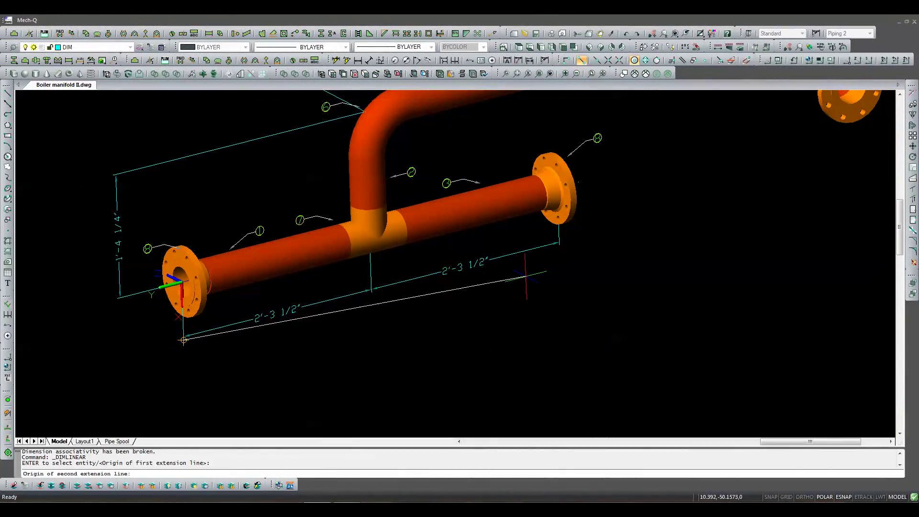
left_click(559, 245)
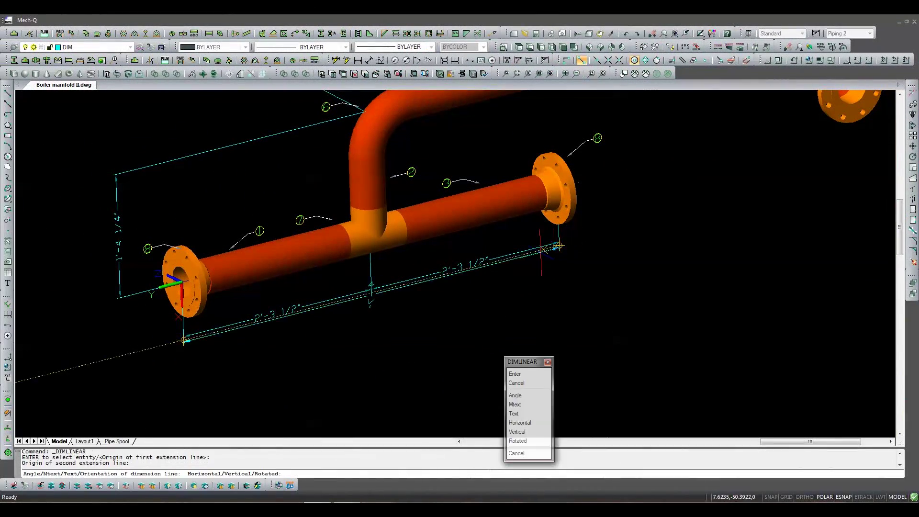
left_click(397, 324)
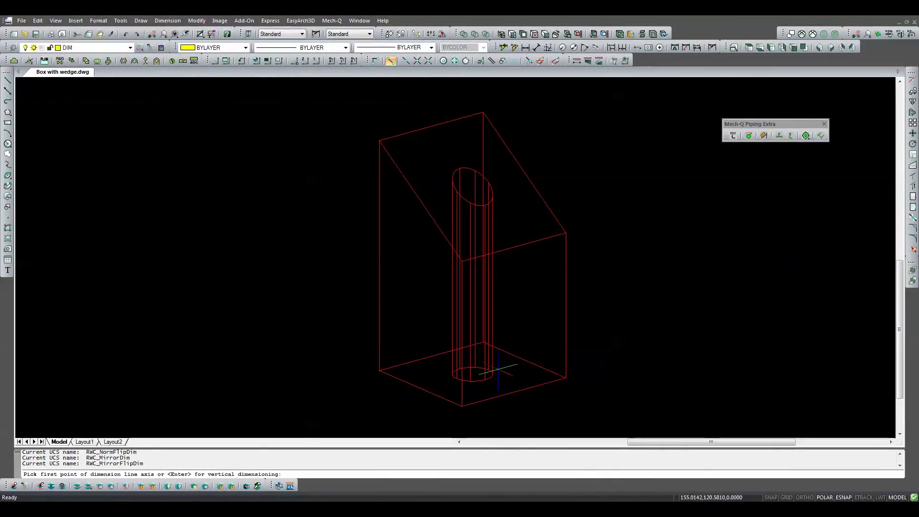
Step: Dimension the left and right bottom front edges, placing each dimension below its edge
left_click(379, 370)
left_click(462, 406)
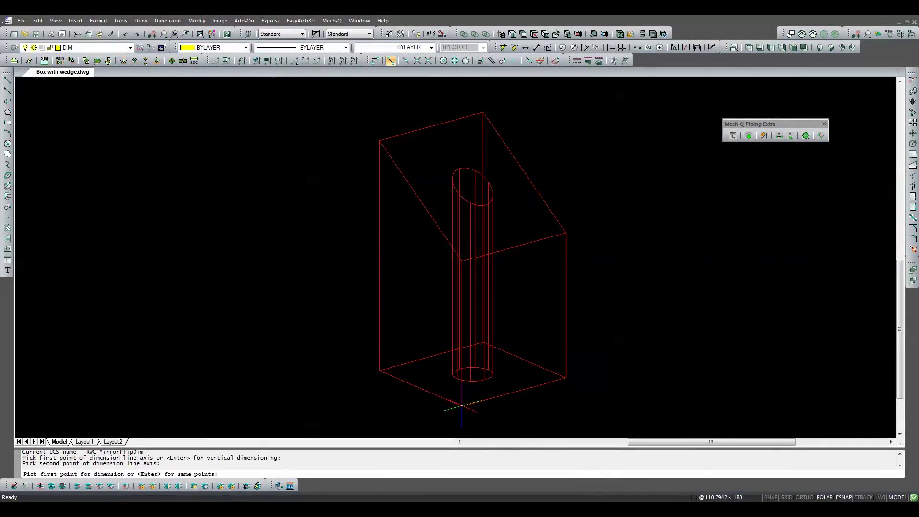
left_click(424, 413)
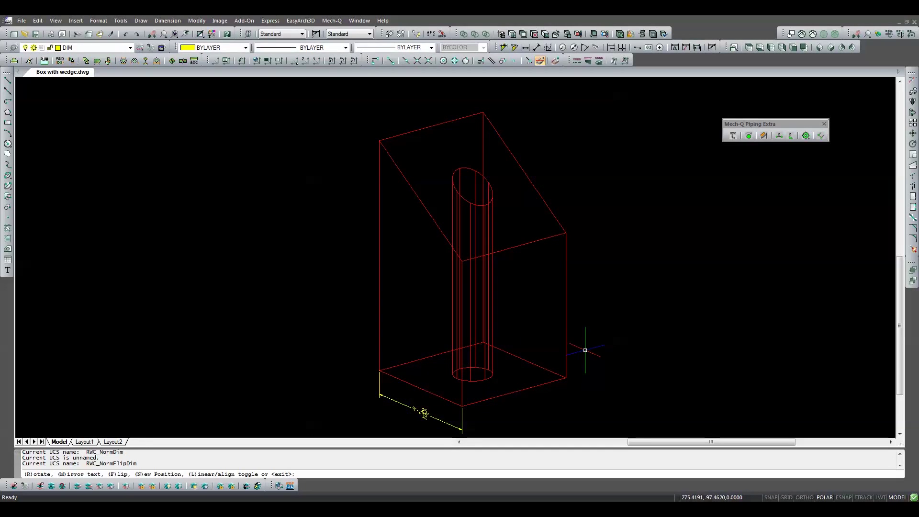
left_click(823, 136)
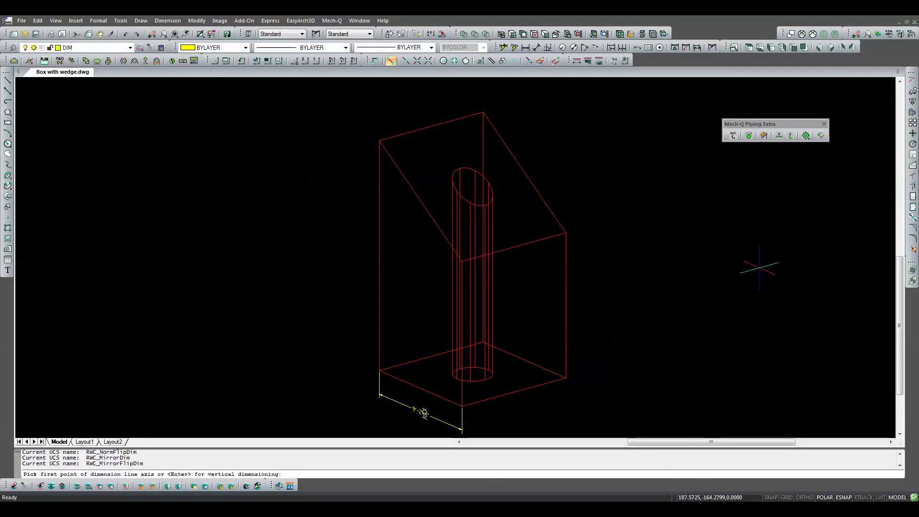
left_click(462, 406)
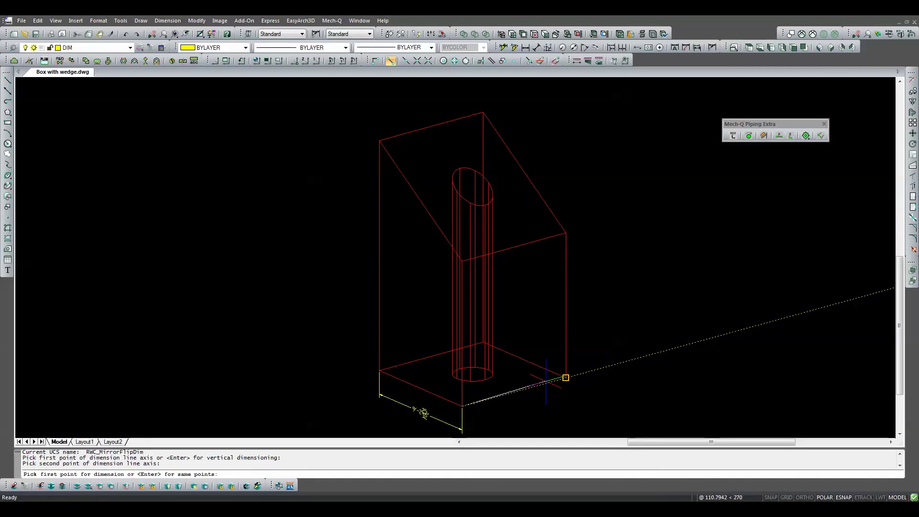
left_click(566, 377)
left_click(531, 398)
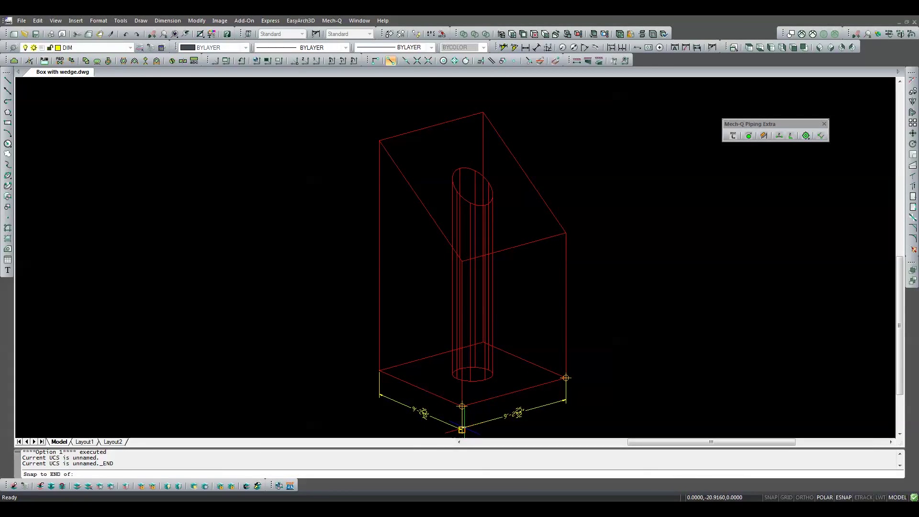
left_click(516, 415)
Step: Add a vertical height dimension on the right edge, rotated about the lower-right corner to align
left_click(821, 136)
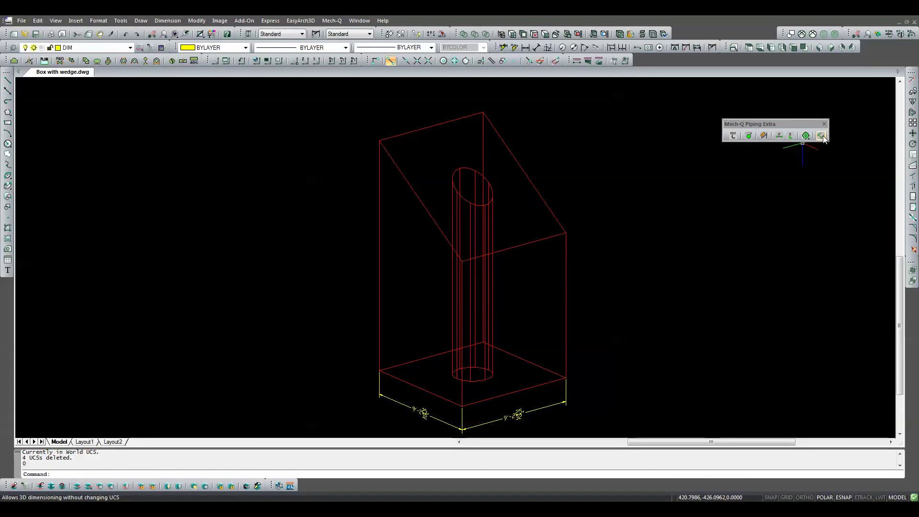
key("Return")
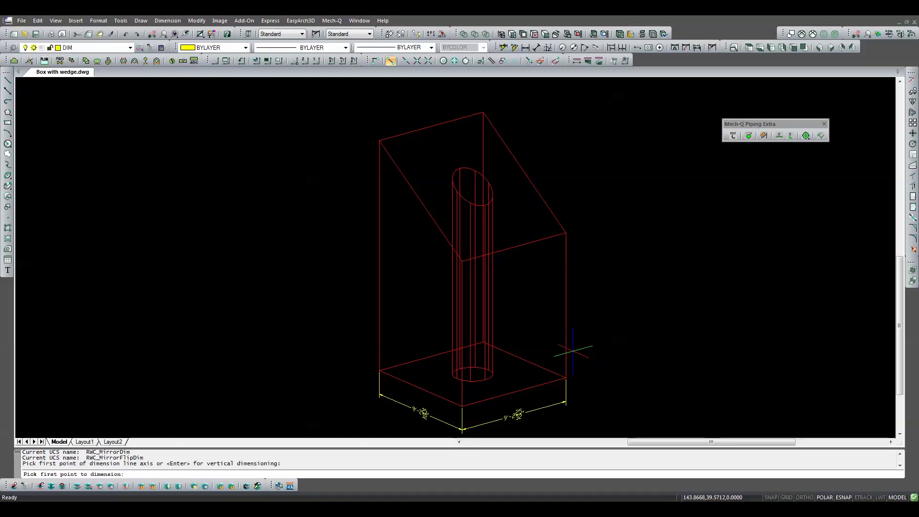
left_click(567, 376)
left_click(566, 233)
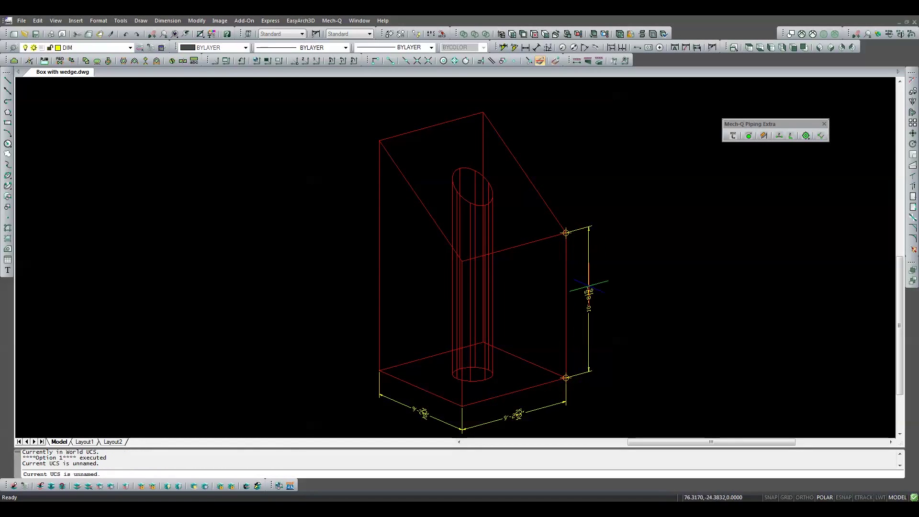
left_click(604, 297)
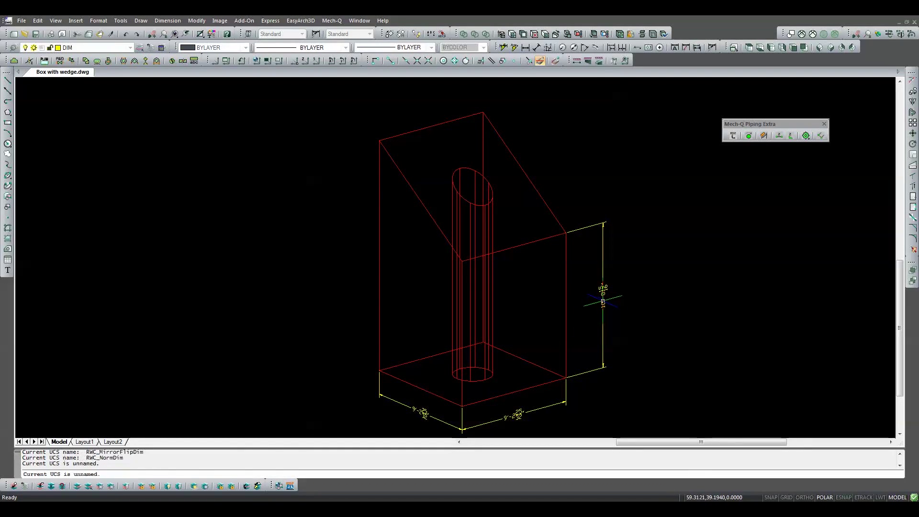
key("r")
key("Return")
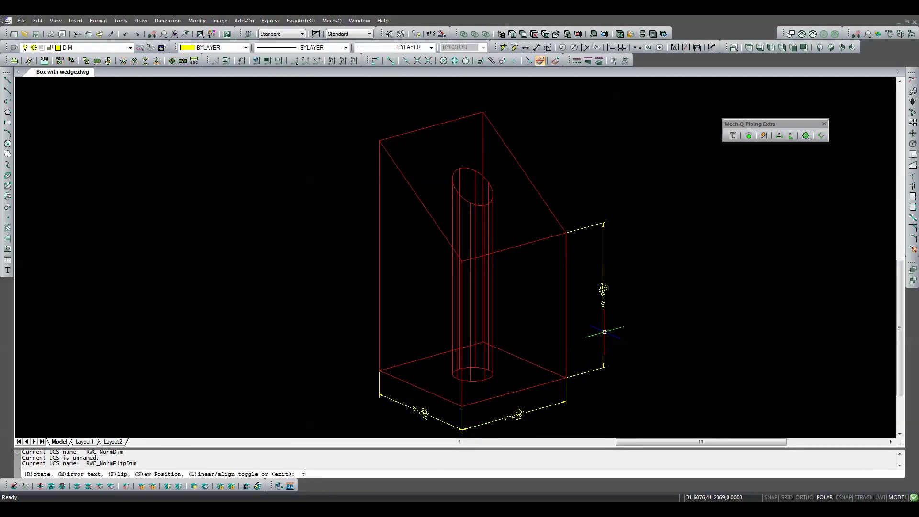
left_click(566, 378)
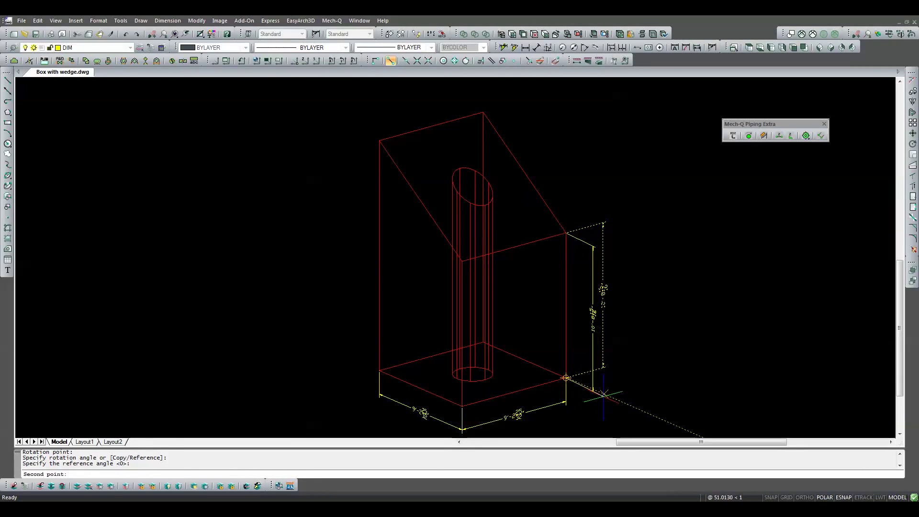
left_click(598, 392)
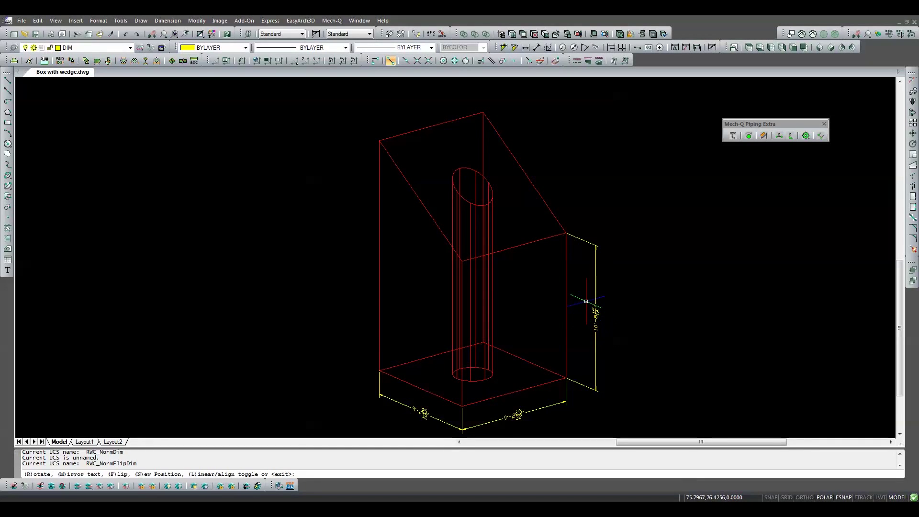
key("Return")
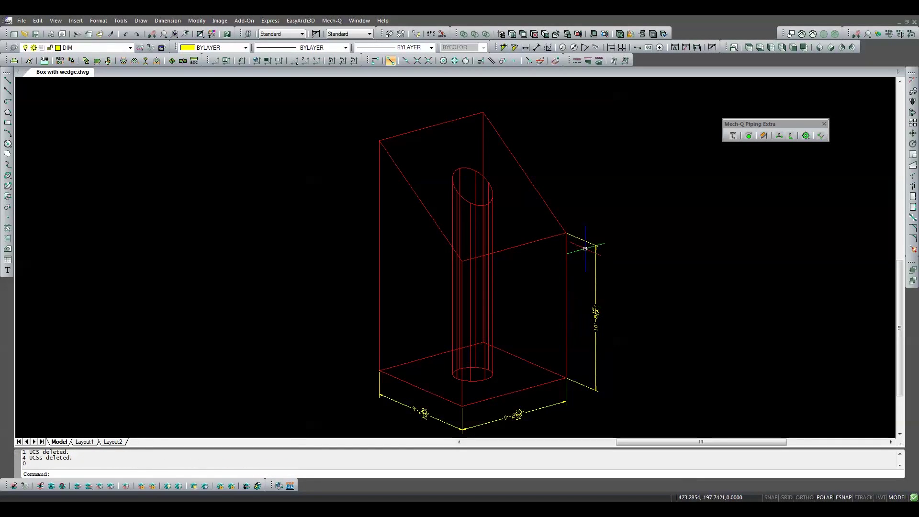
Step: Dimension the wedge's sloped edge at 11'-2 1/8" and flip its text to read normally
left_click(821, 136)
left_click(565, 232)
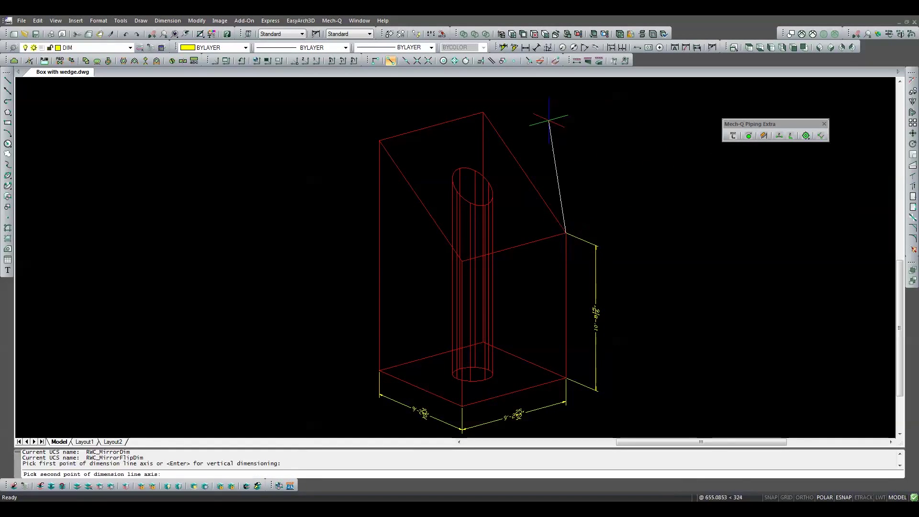
left_click(483, 112)
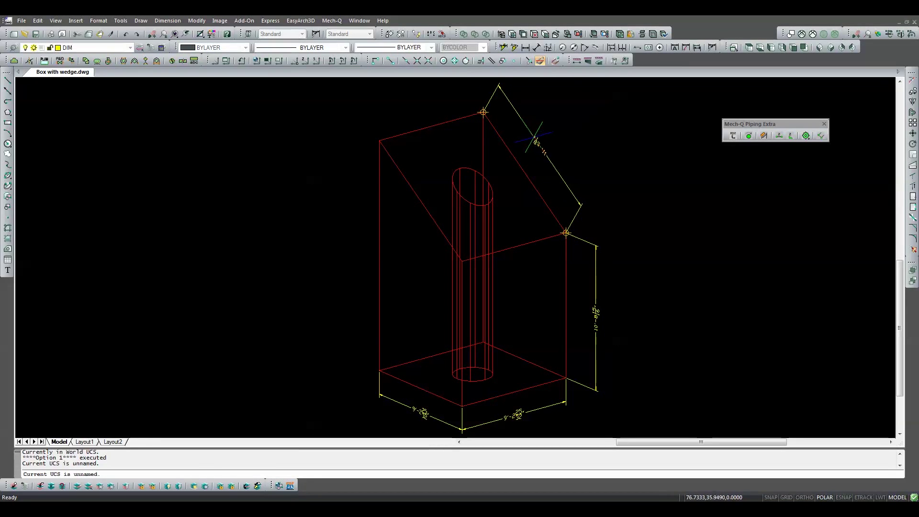
left_click(536, 141)
scroll(534, 142, "up", 5)
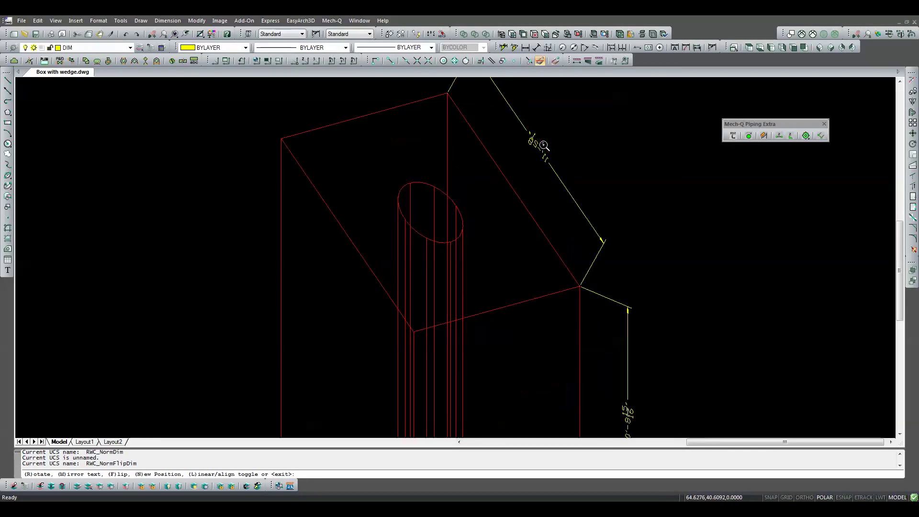
type("f")
key("Return")
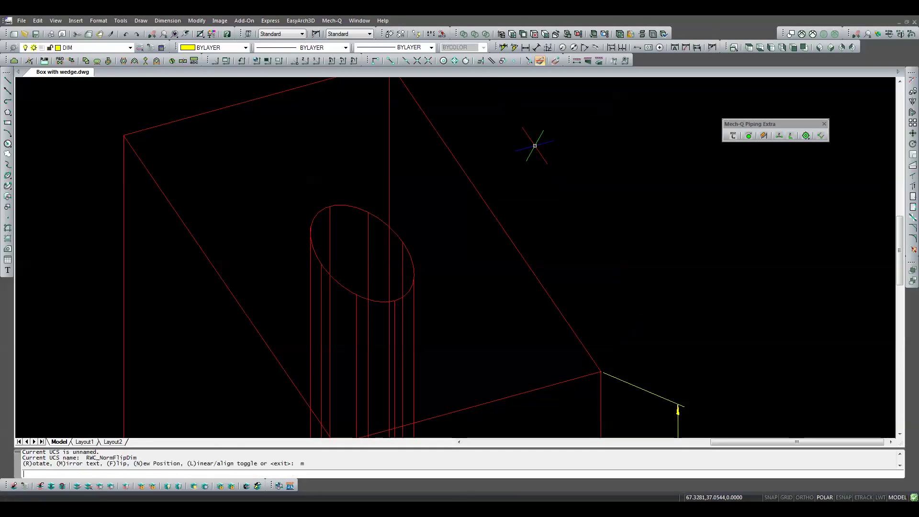
key("Return")
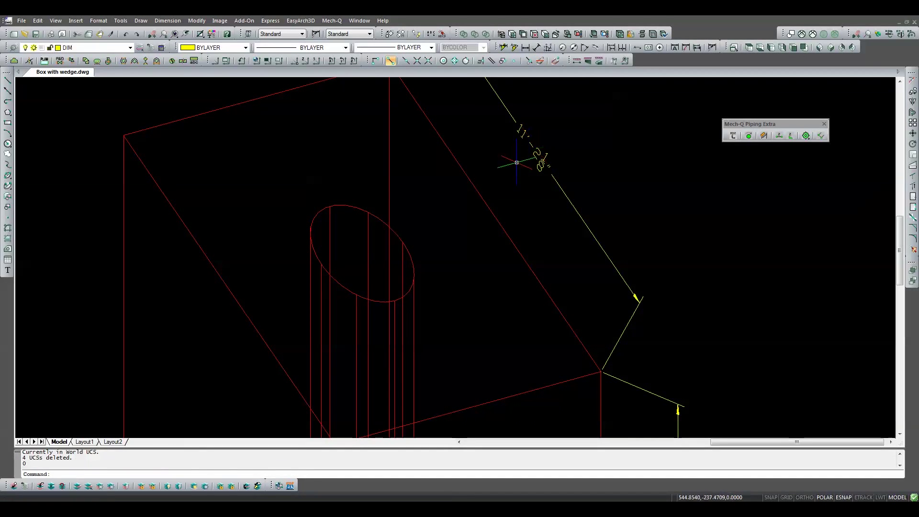
scroll(501, 164, "down", 5)
left_click(819, 136)
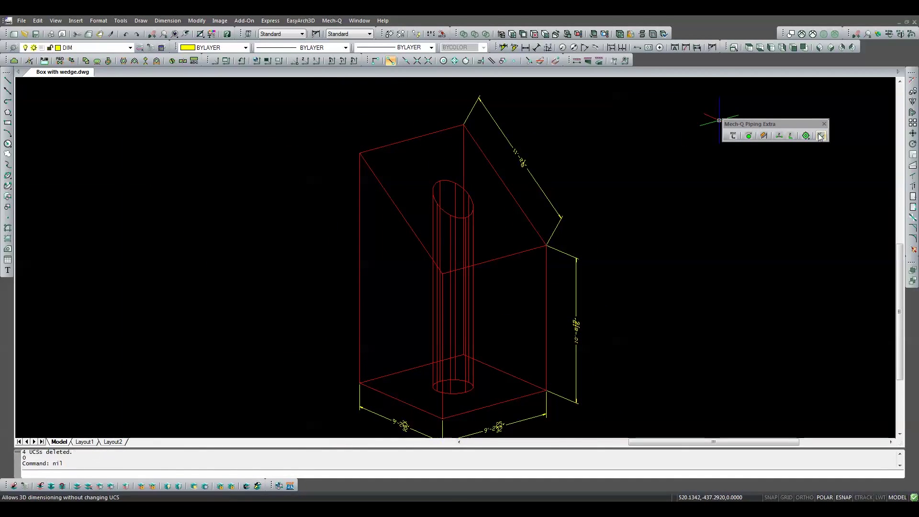
Step: Dimension the box's top edge at 9'-2 25/32" and mirror its text to read correctly
left_click(463, 125)
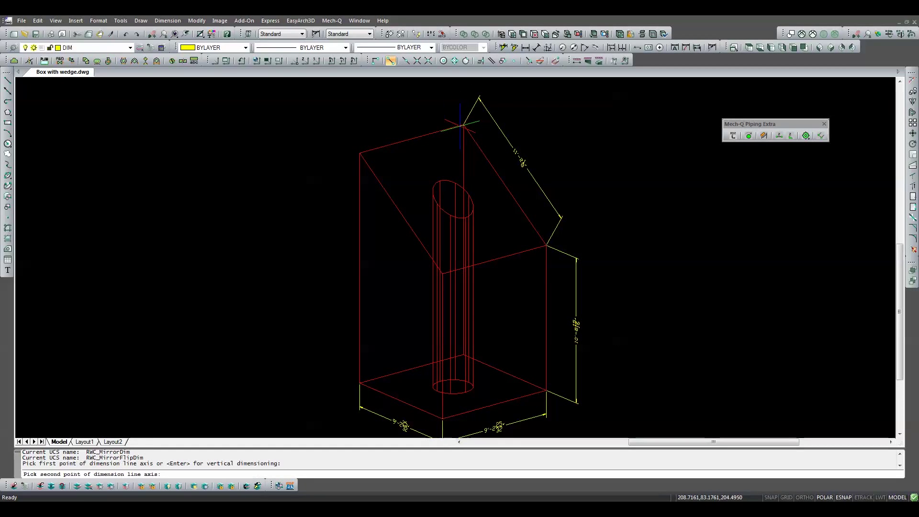
left_click(369, 146)
key("Return")
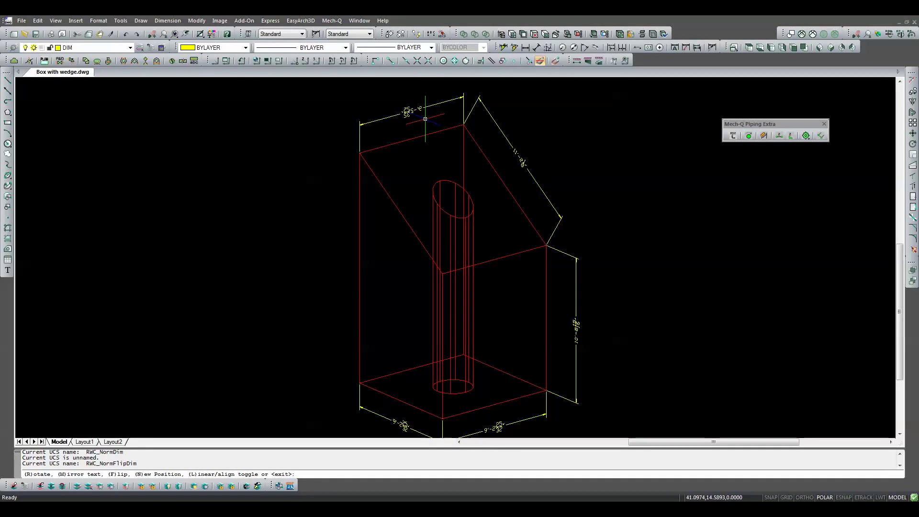
scroll(408, 108, "up", 4)
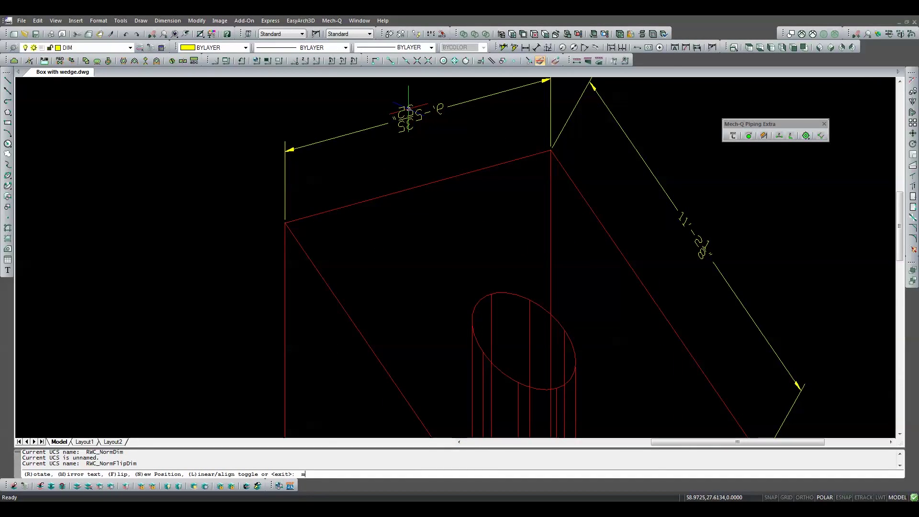
key("Return")
key("Return")
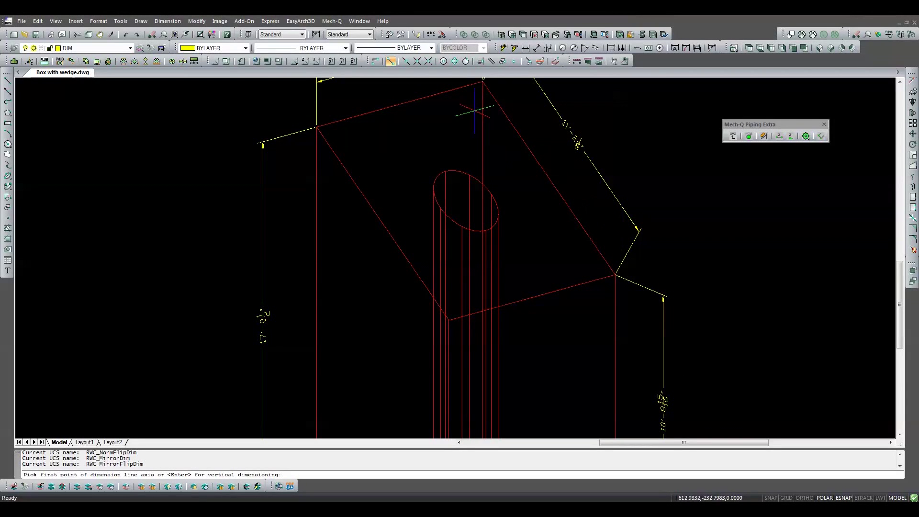
Step: Dimension the lower edge midpoint to the hole centre (5'-7 1/16") and flip its text
left_click(405, 62)
left_click(531, 295)
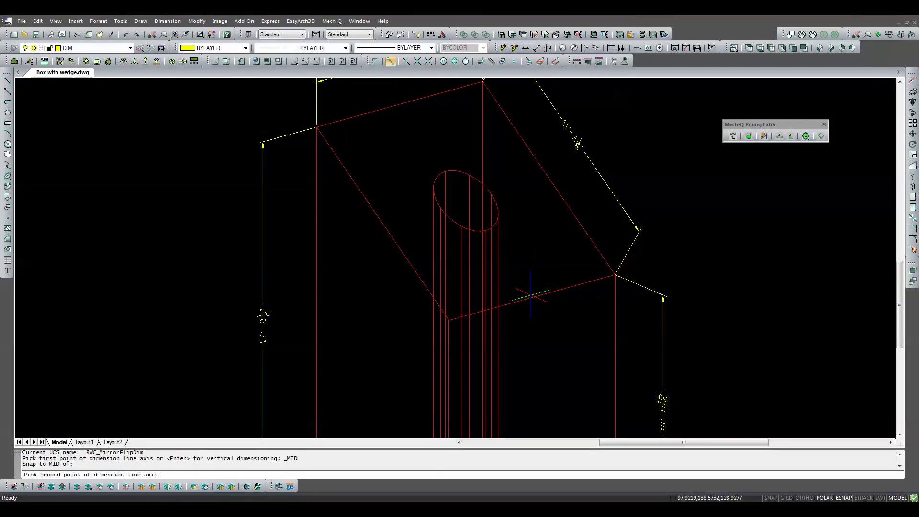
left_click(444, 62)
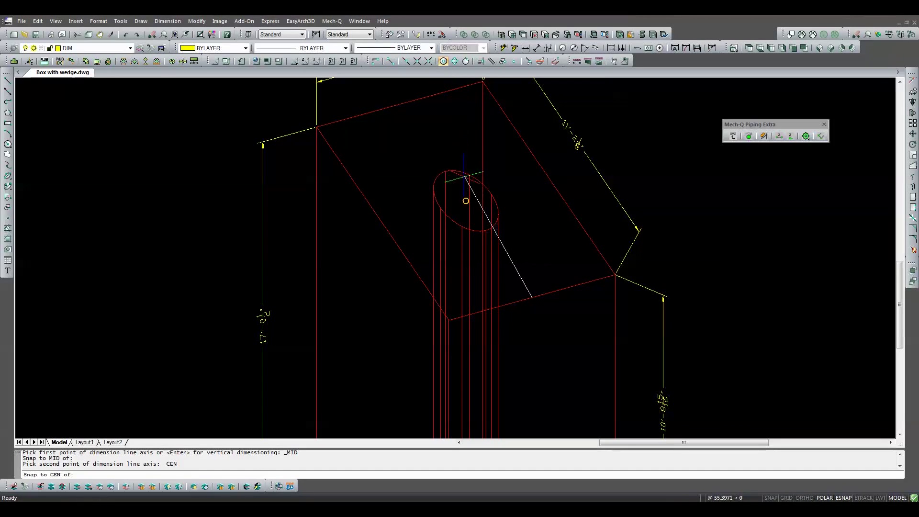
left_click(486, 173)
key("Return")
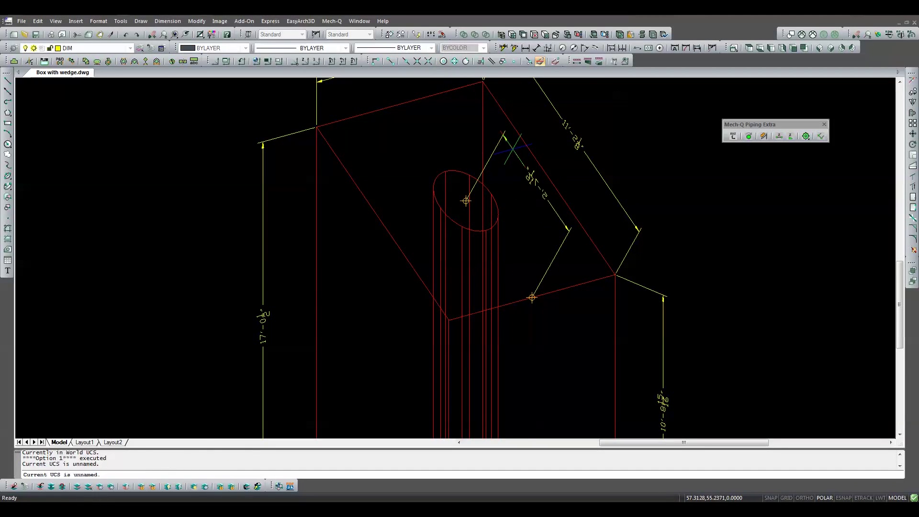
left_click(509, 151)
key("f")
key("Return")
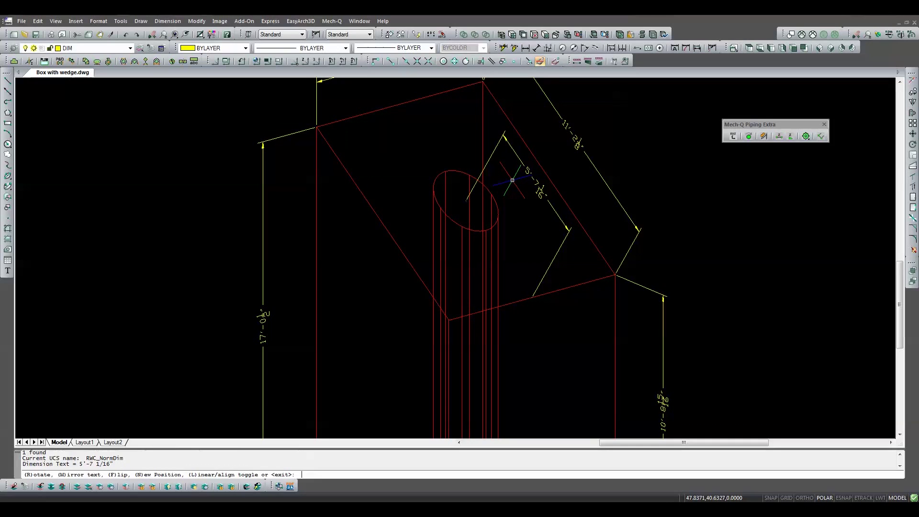
Step: Rotate the dimension about the lower edge midpoint and move it to a new position
key("r")
key("Return")
left_click(532, 298)
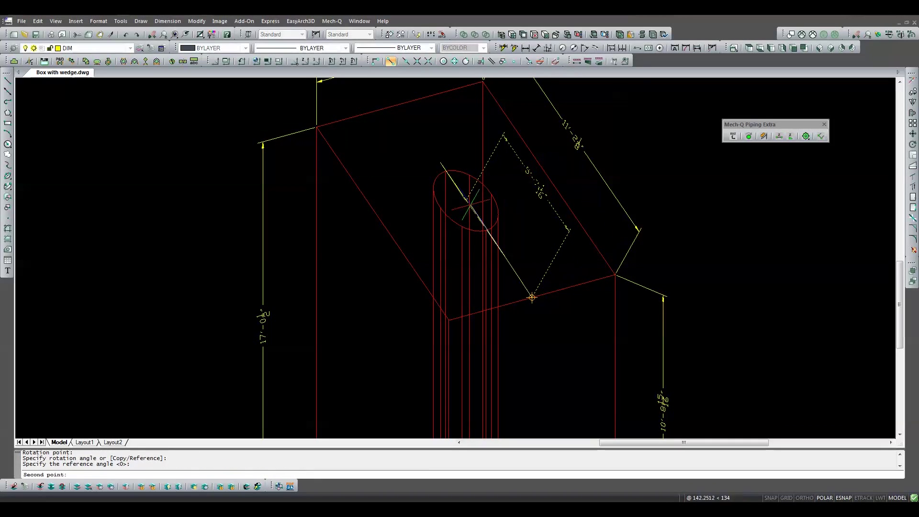
left_click(449, 320)
left_click(449, 320)
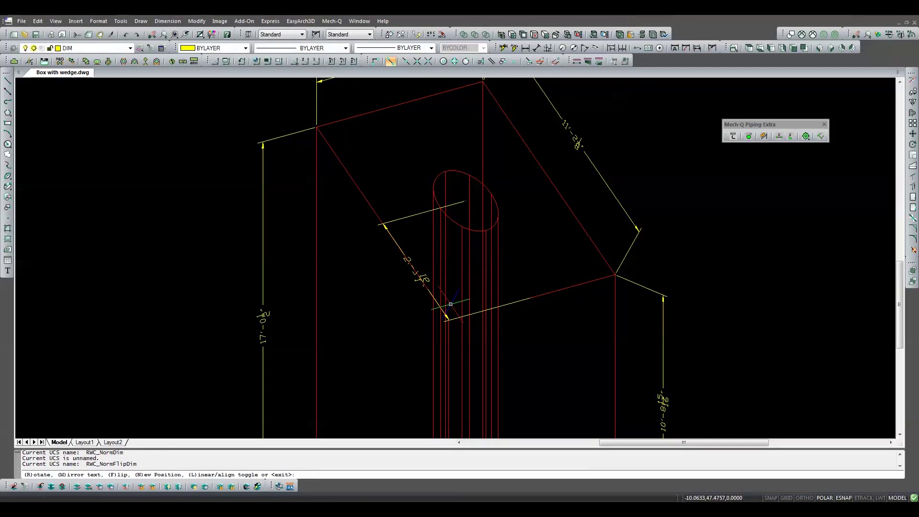
key("n")
key("Return")
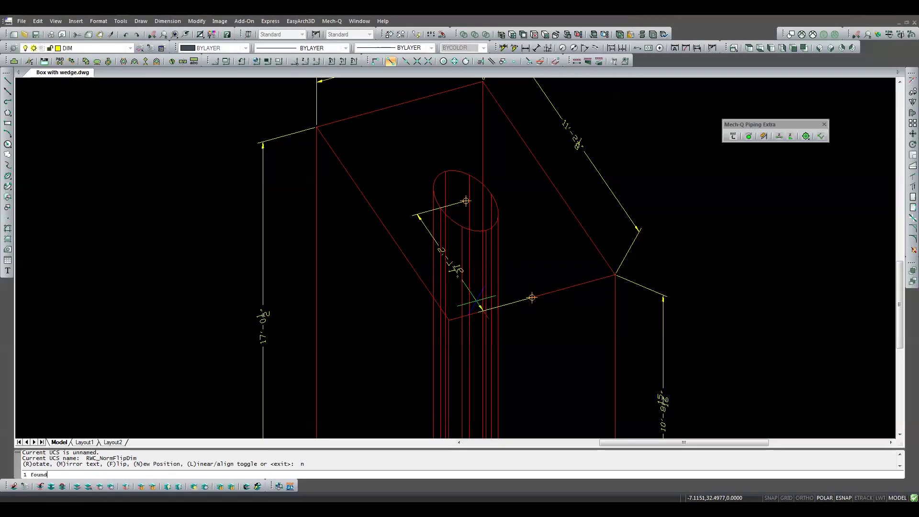
left_click(477, 301)
Step: Mirror the dimension text, then flip it twice so it reads correctly
key("m")
key("Return")
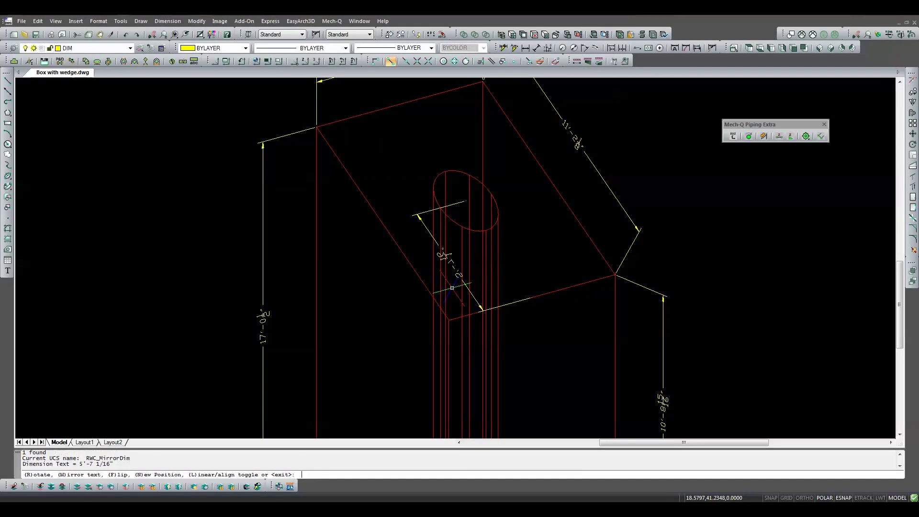
key("f")
key("Return")
key("f")
key("Return")
key("Return")
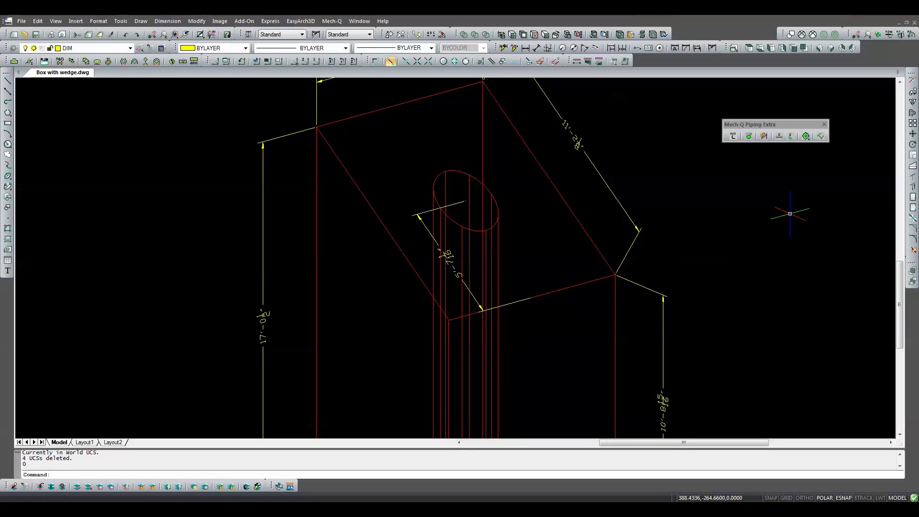
Step: Dimension the box's upper edge midpoint to the hole centre, measuring 4'-7 13/32"
left_click(822, 136)
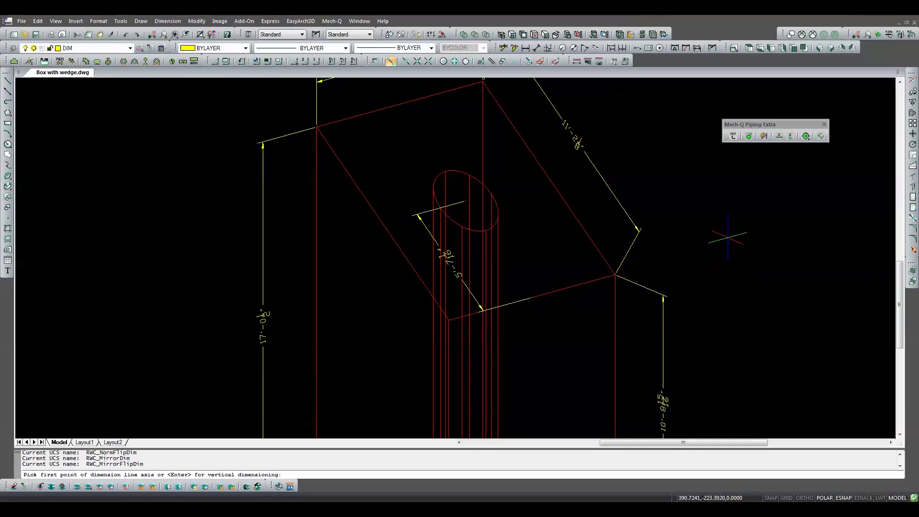
left_click(407, 61)
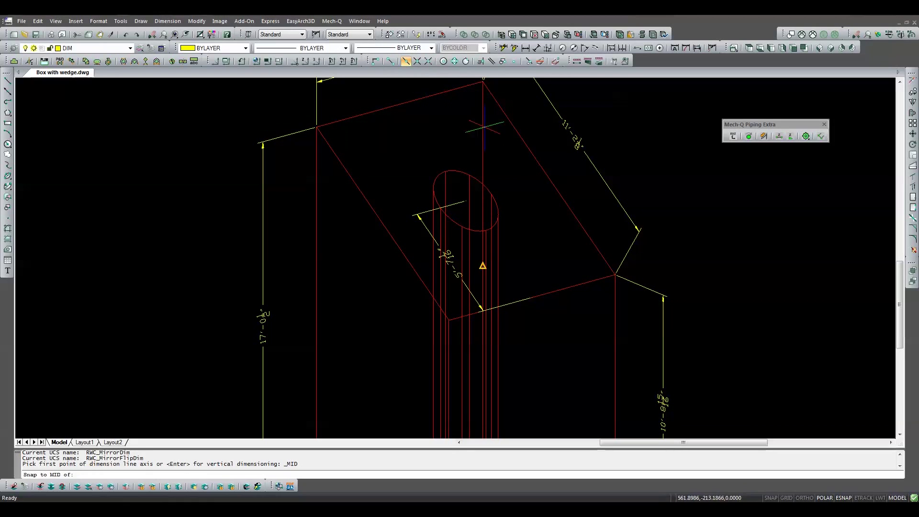
left_click(534, 163)
left_click(443, 61)
left_click(453, 170)
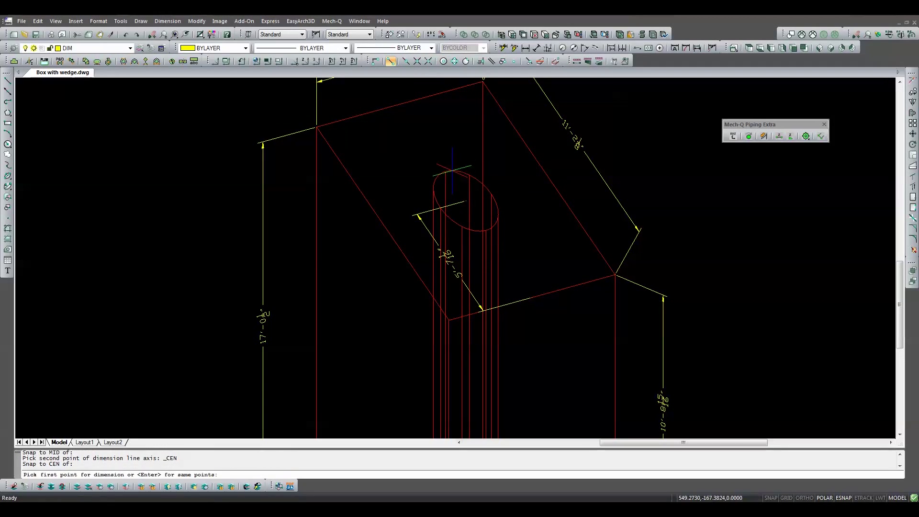
key("Return")
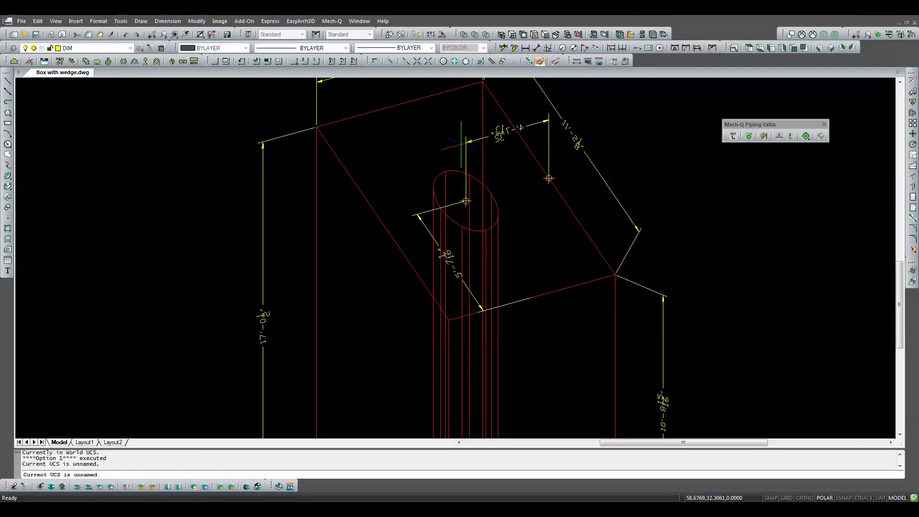
left_click(452, 140)
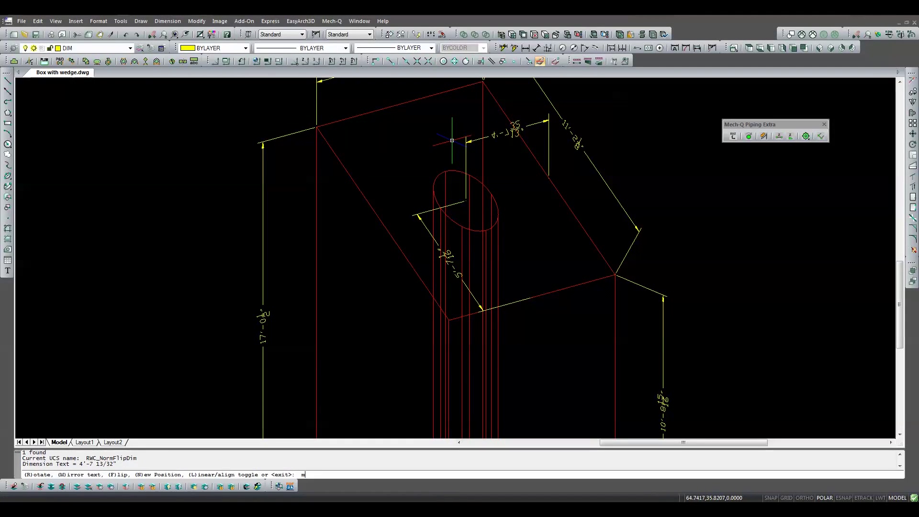
Step: Toggle the text mirror on and off, then rotate the text in line with the dimension
type("m")
key("Return")
type("m")
key("Return")
type("r")
key("Return")
type("r")
key("Return")
left_click(549, 178)
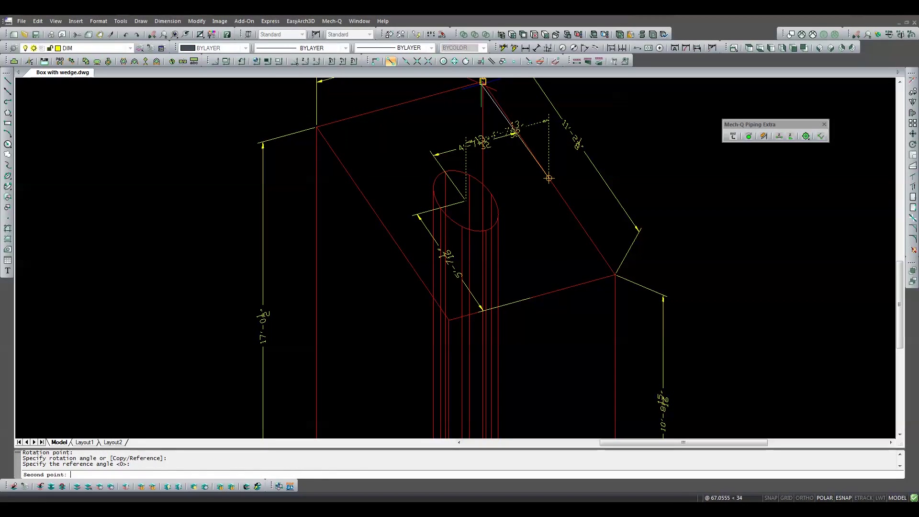
left_click(516, 130)
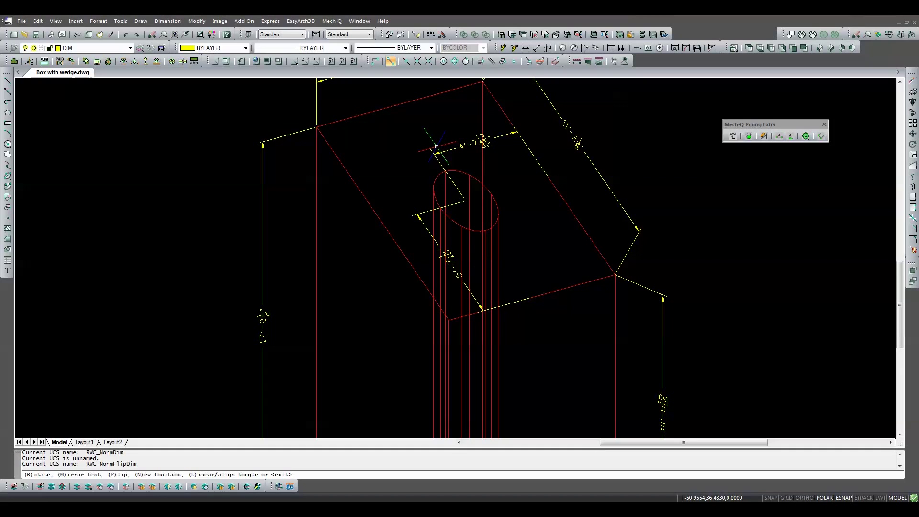
key("Return")
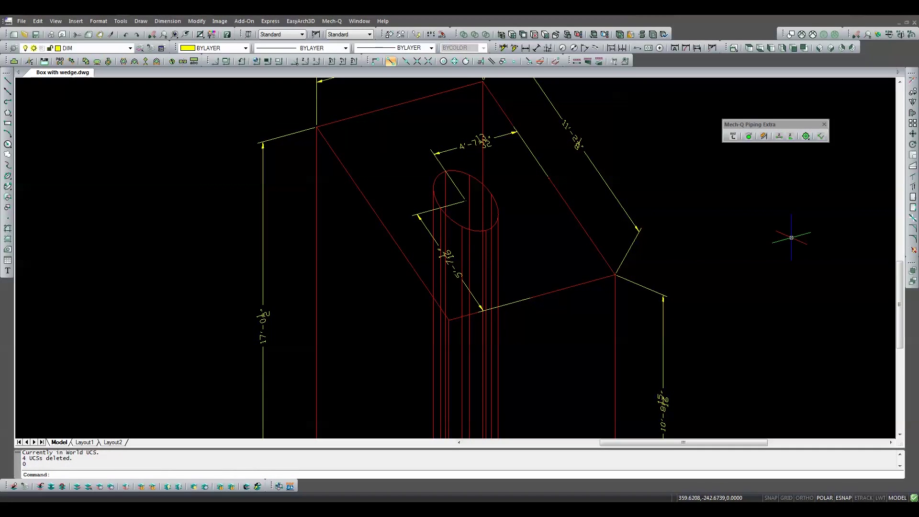
Step: Dimension the wall midpoint to the hole centre along a midpoint-defined axis
left_click(823, 138)
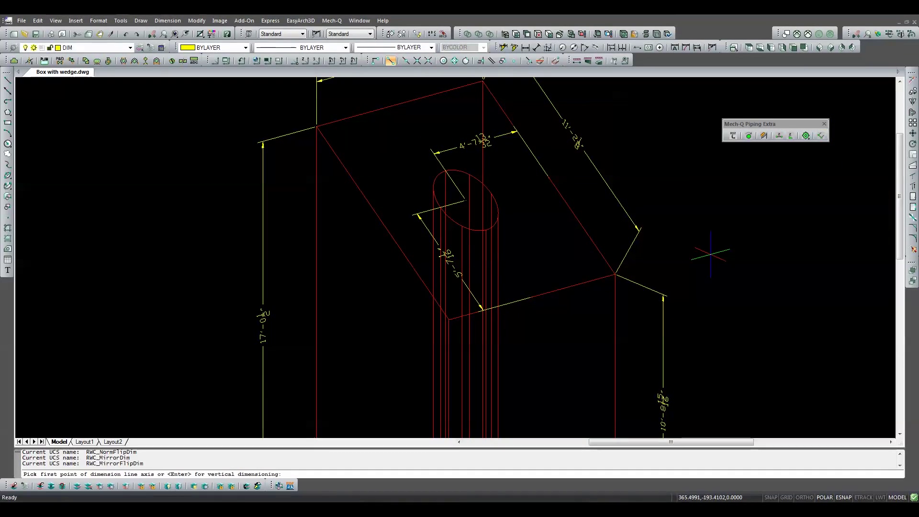
left_click(406, 60)
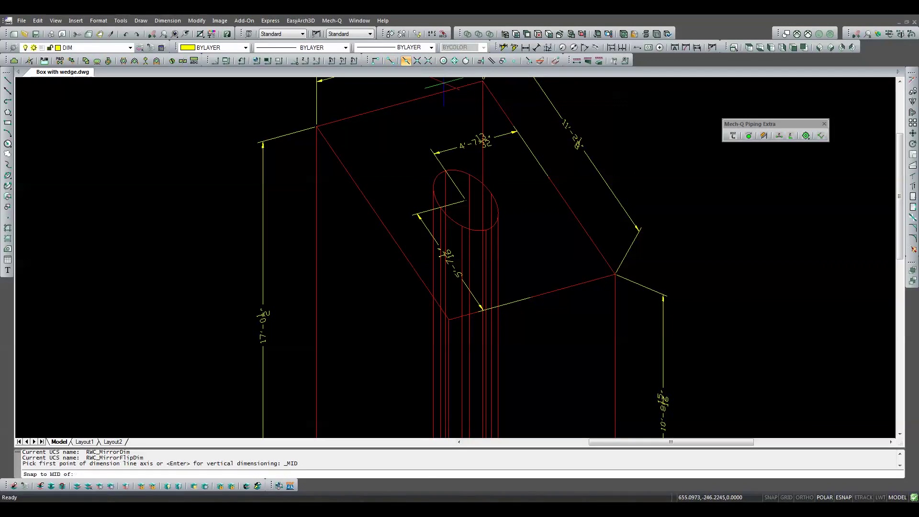
left_click(532, 297)
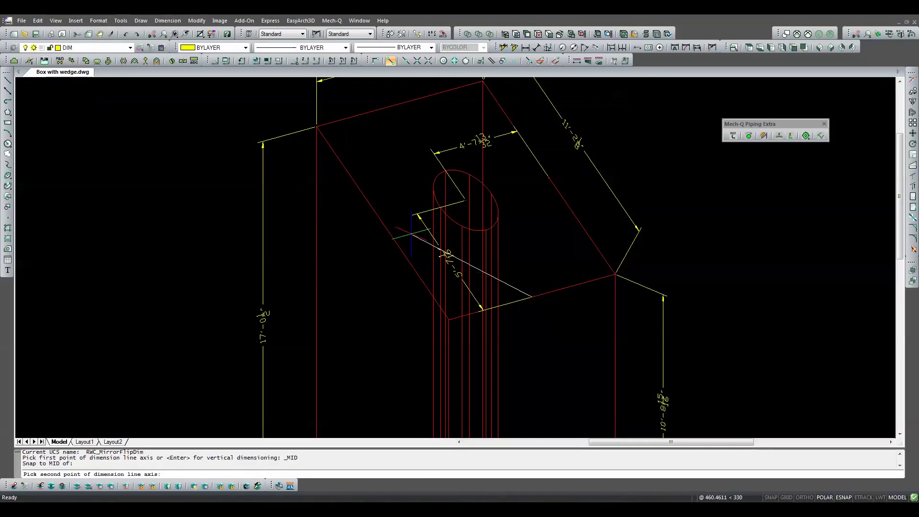
left_click(330, 214)
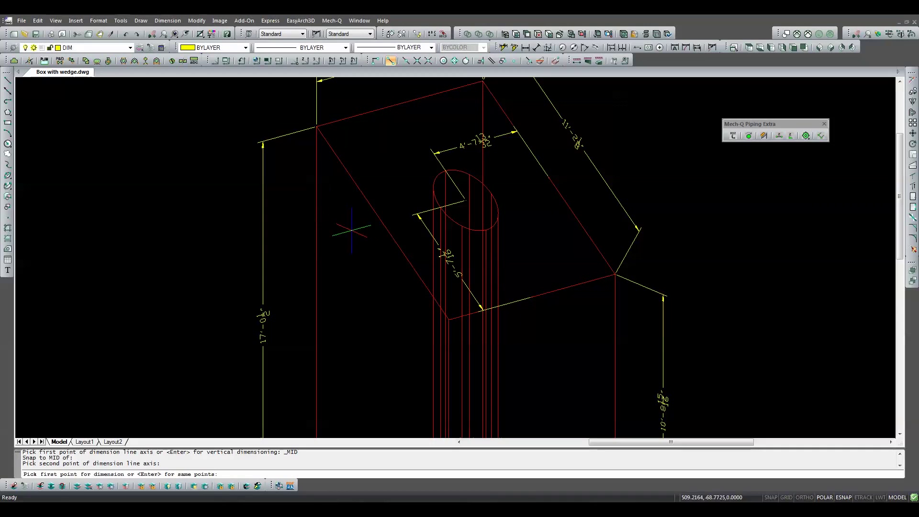
left_click(406, 61)
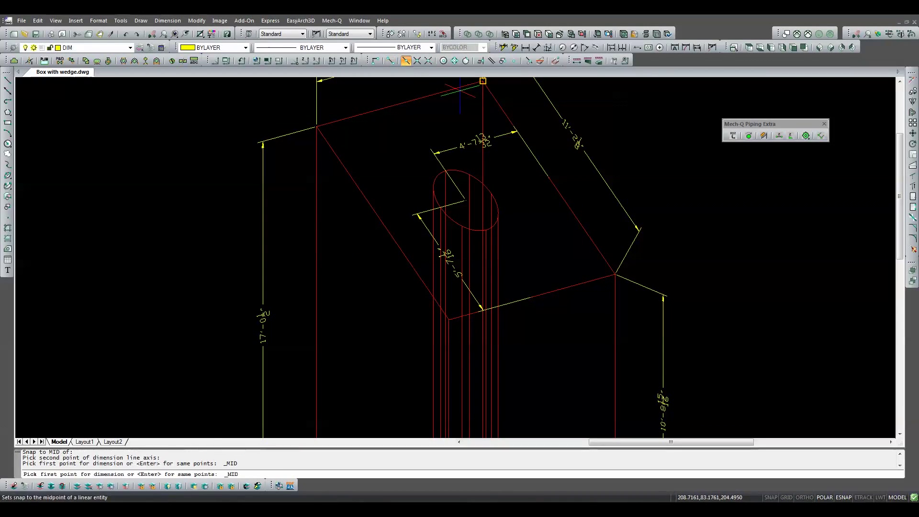
left_click(529, 292)
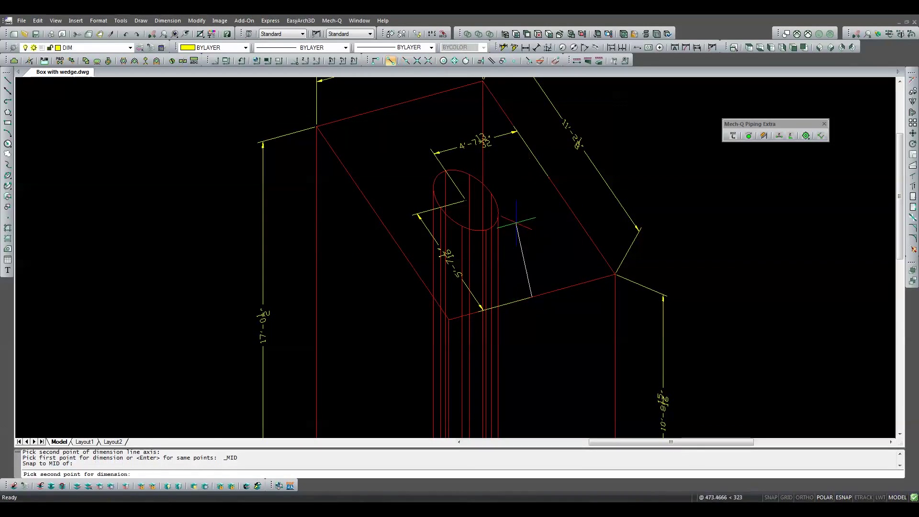
left_click(443, 61)
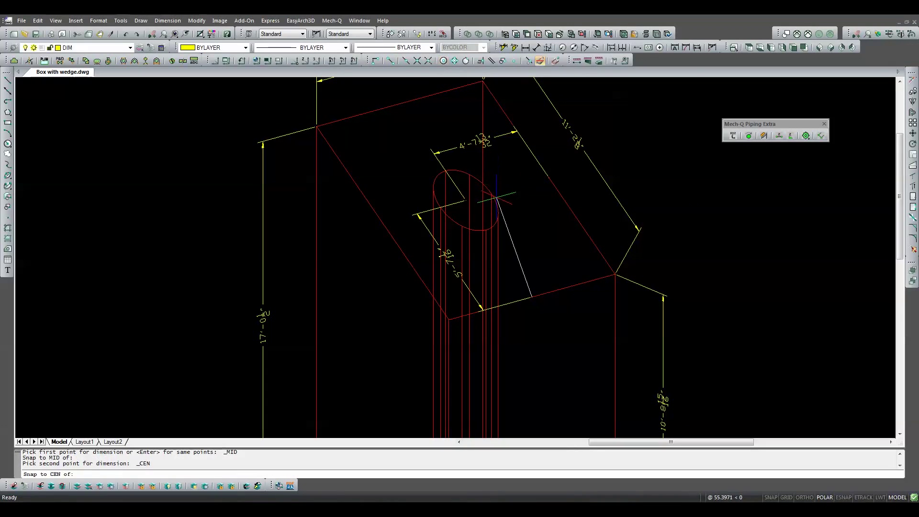
left_click(465, 201)
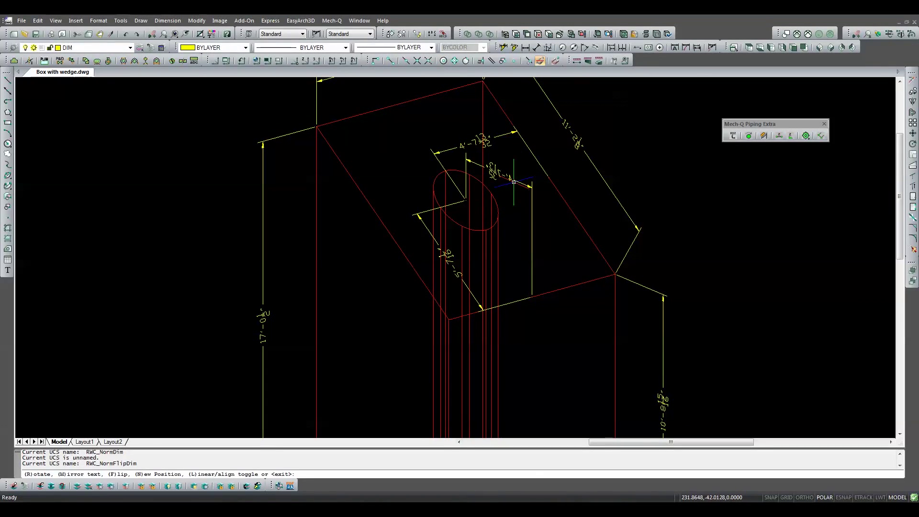
left_click(514, 182)
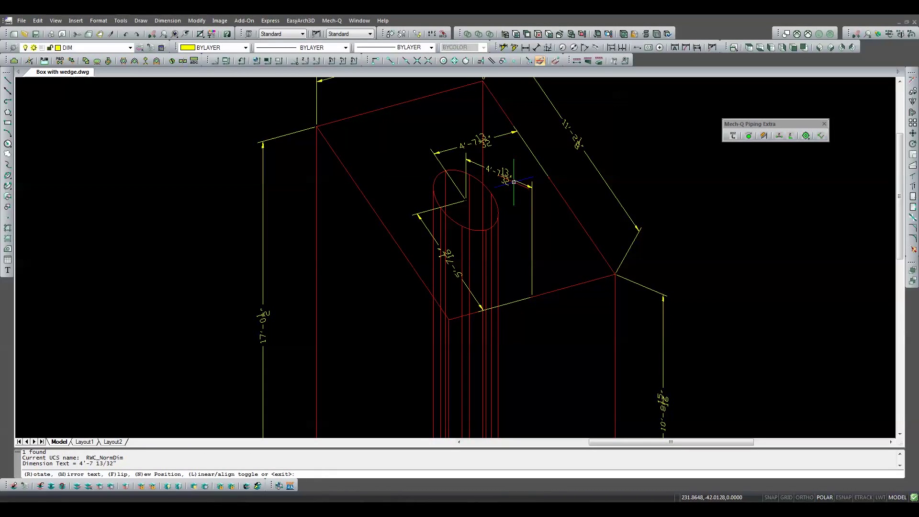
Step: Toggle the dimension to aligned and back to linear, leaving it at 4'-7 13/32"
type("l")
key("Return")
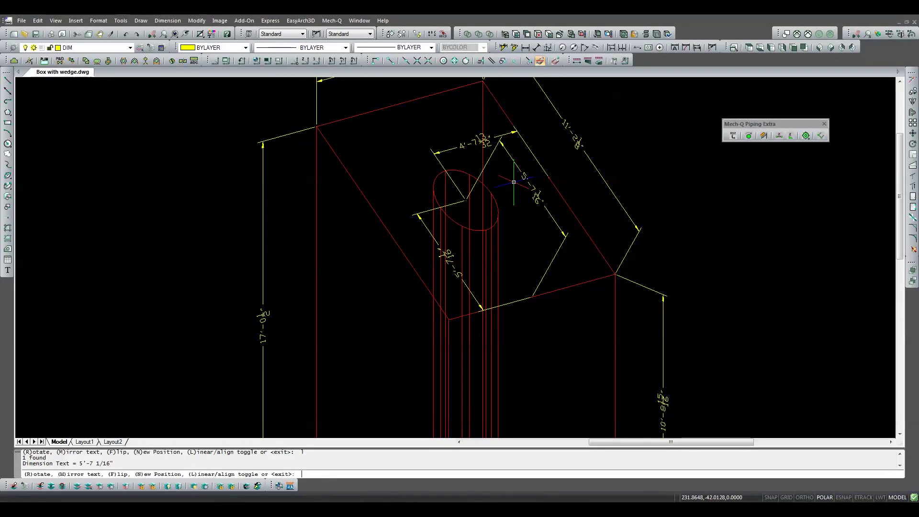
type("l")
key("Return")
left_click(540, 61)
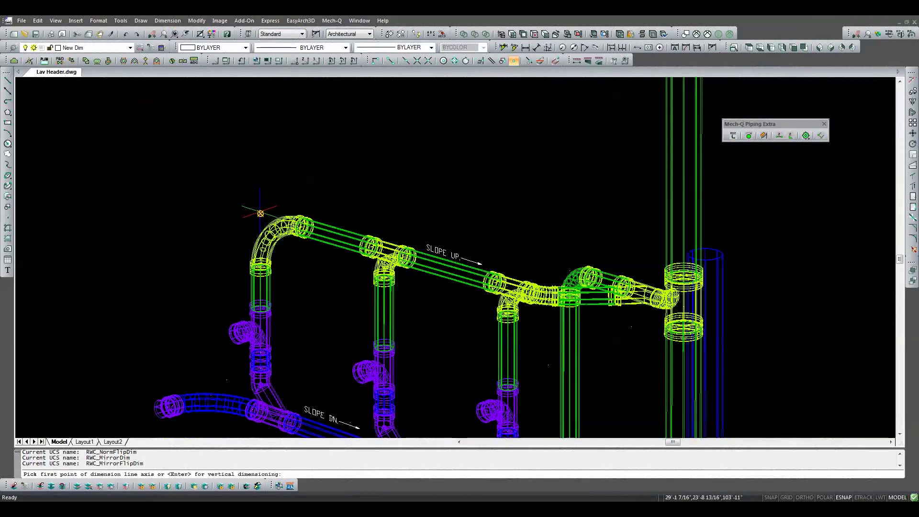
Step: Place a 2'-6" dimension from the header to the first tee, above the header
left_click(261, 213)
scroll(377, 254, "up", 4)
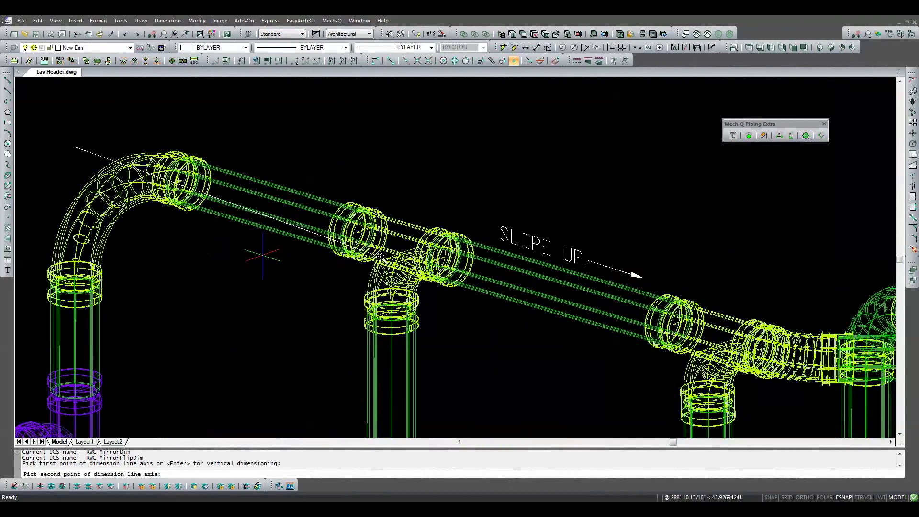
left_click(390, 242)
key("Return")
scroll(387, 191, "down", 4)
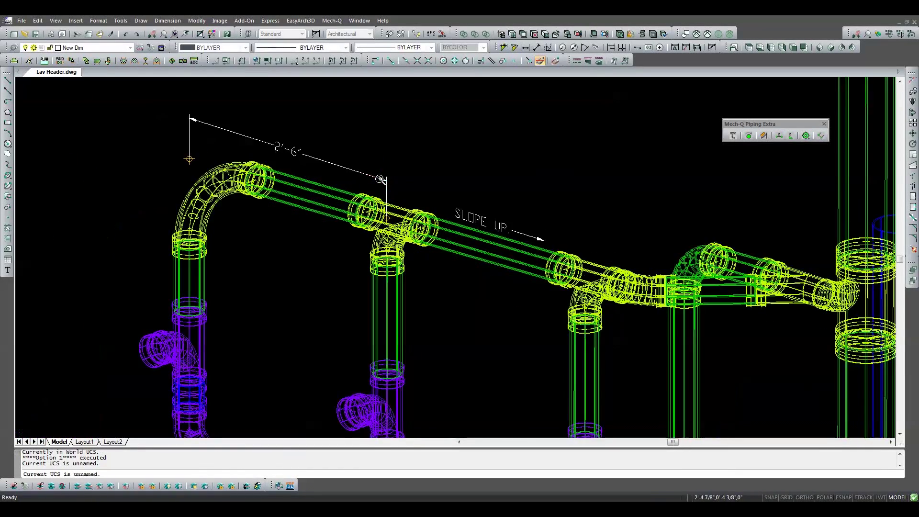
left_click(382, 144)
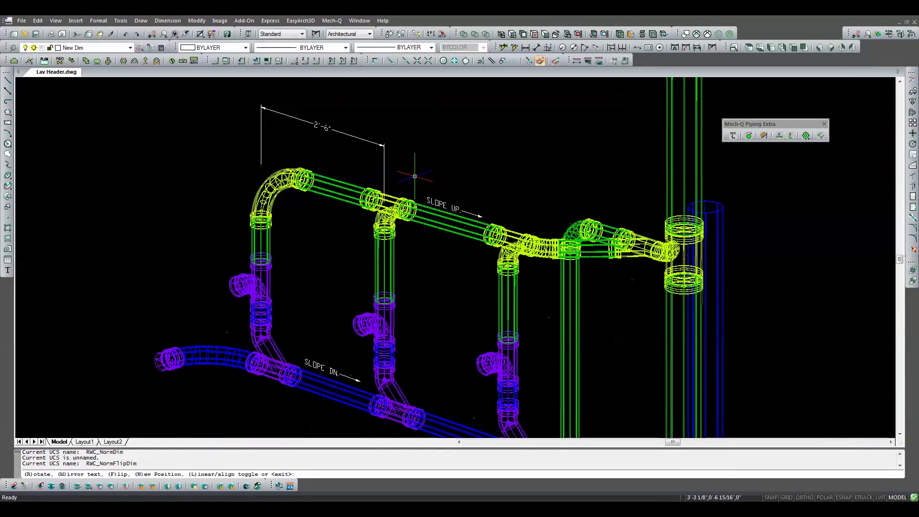
Step: Pick axis points between the first and next tee for another dimension, then cancel it
left_click(821, 136)
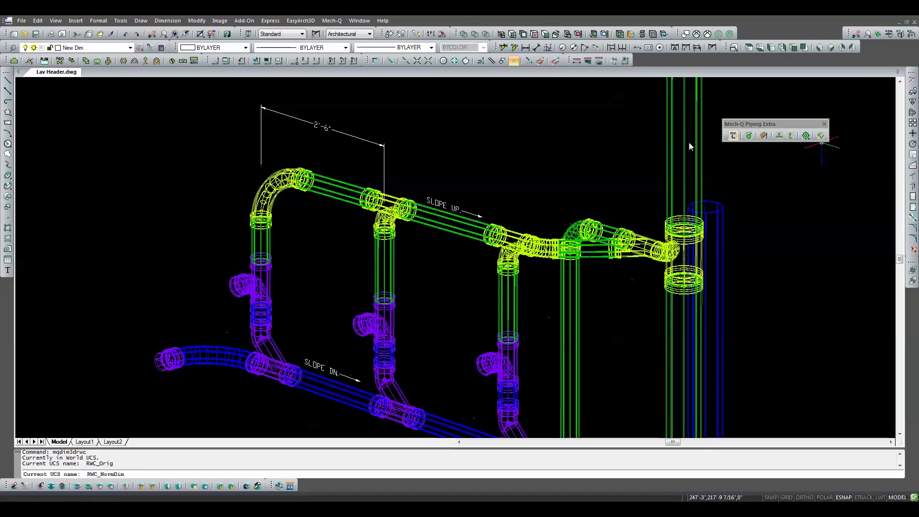
left_click(385, 202)
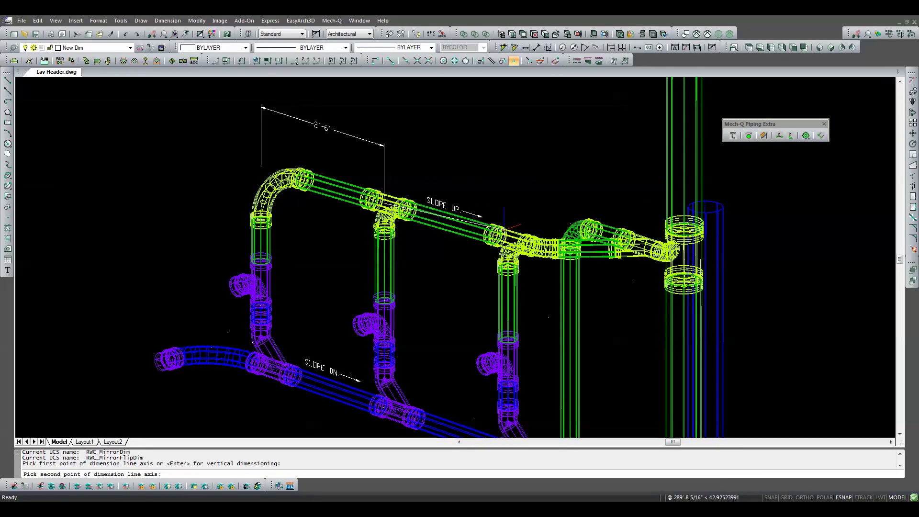
left_click(507, 238)
scroll(390, 151, "up", 2)
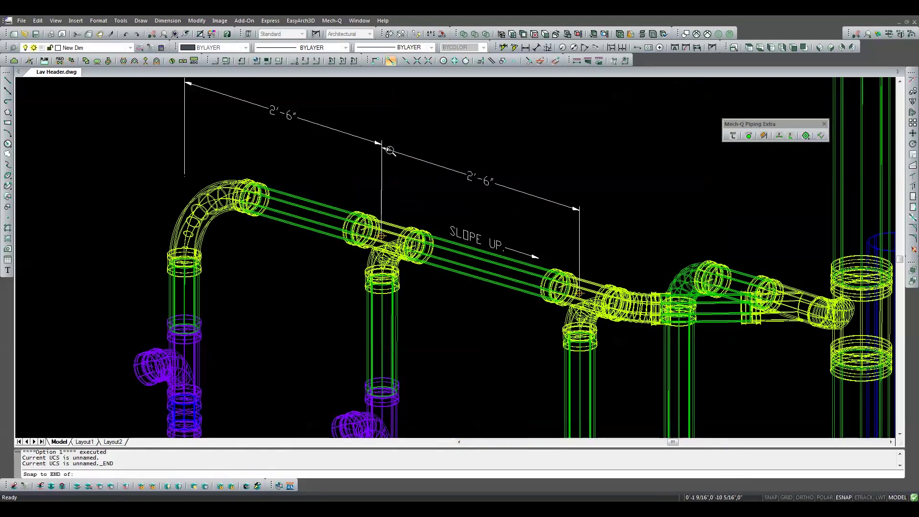
left_click(382, 144)
key("Escape")
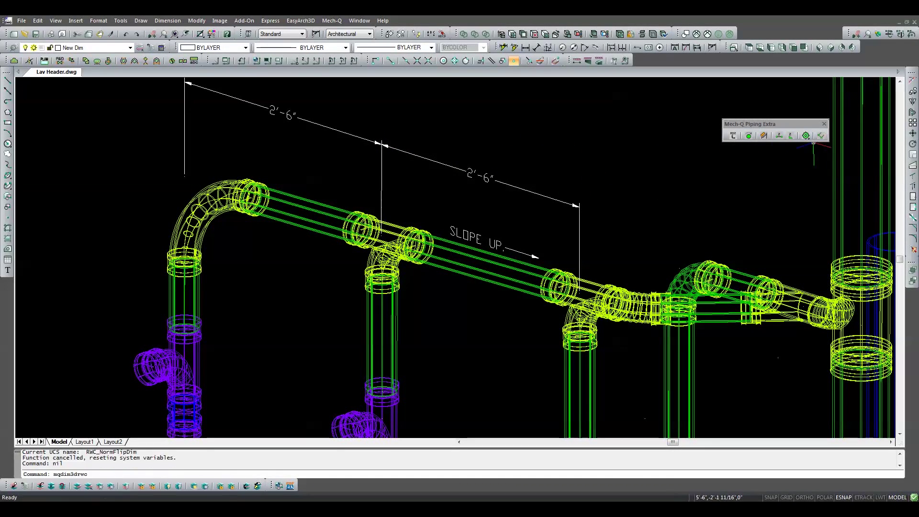
Step: Add the 8 1/4" dimension between the pipe end and the header
key("Return")
left_click(581, 290)
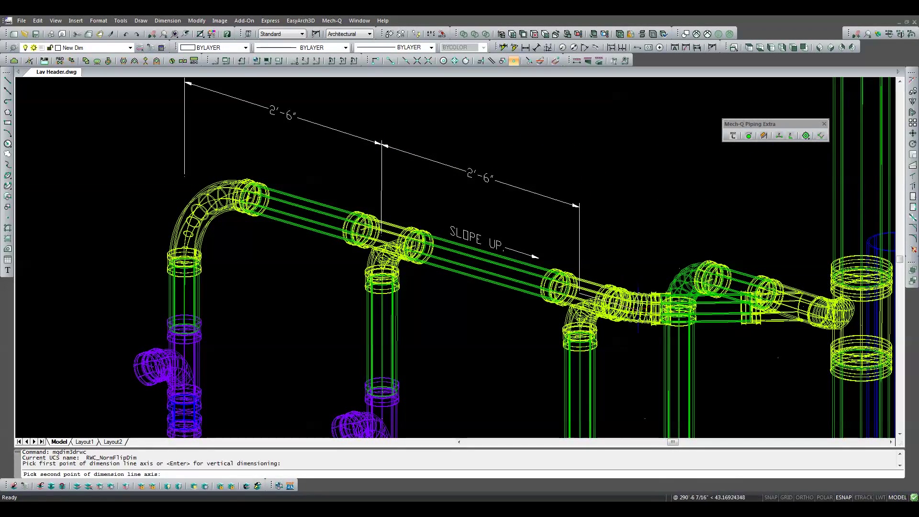
scroll(628, 312, "up", 2)
left_click(605, 301)
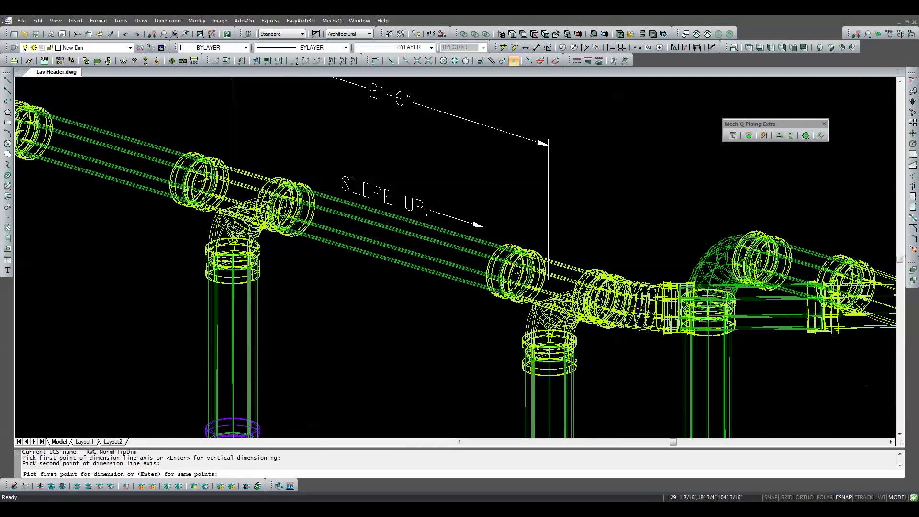
left_click(635, 283)
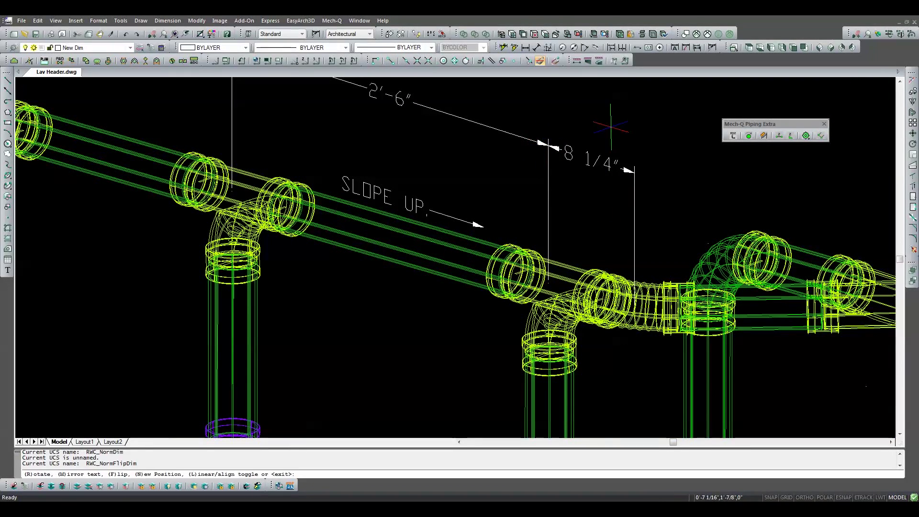
key("Return")
Step: Add a 1'-6 3/4" dimension from the offset fitting
left_click(806, 136)
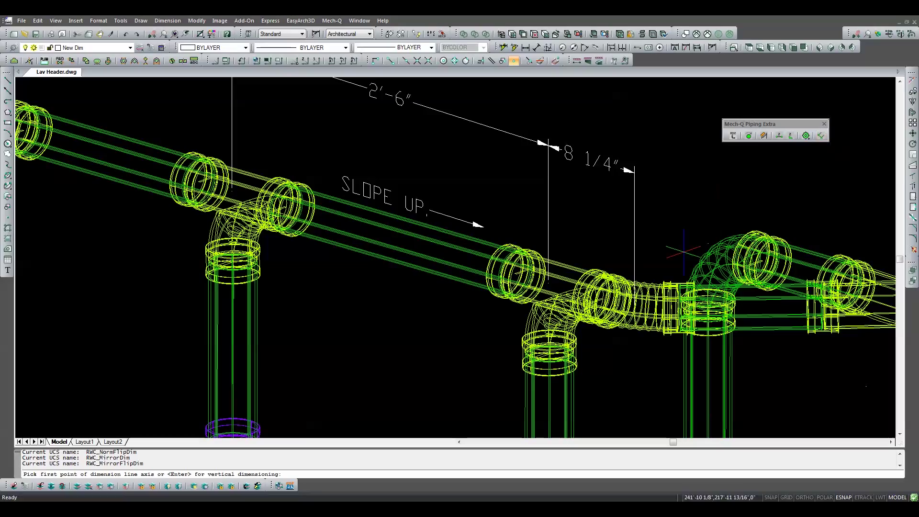
scroll(634, 319, "up", 2)
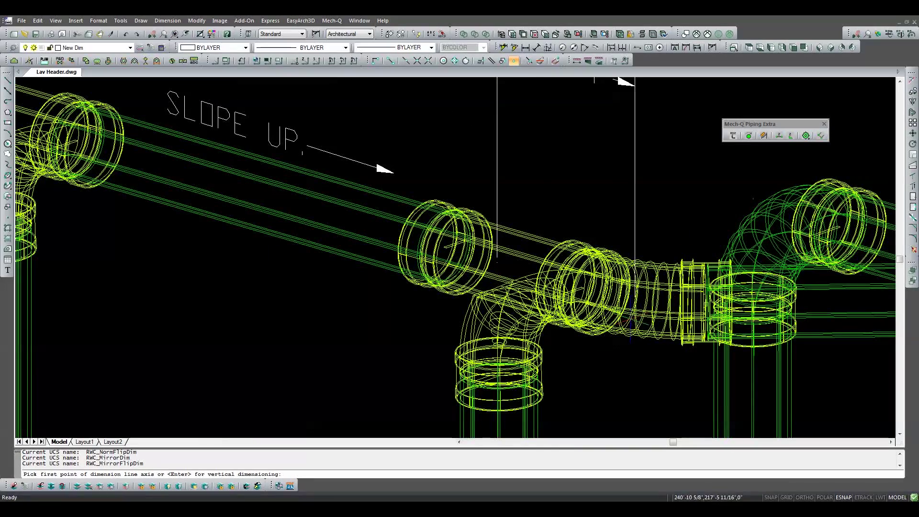
scroll(640, 309, "up", 2)
left_click(632, 300)
scroll(632, 299, "down", 6)
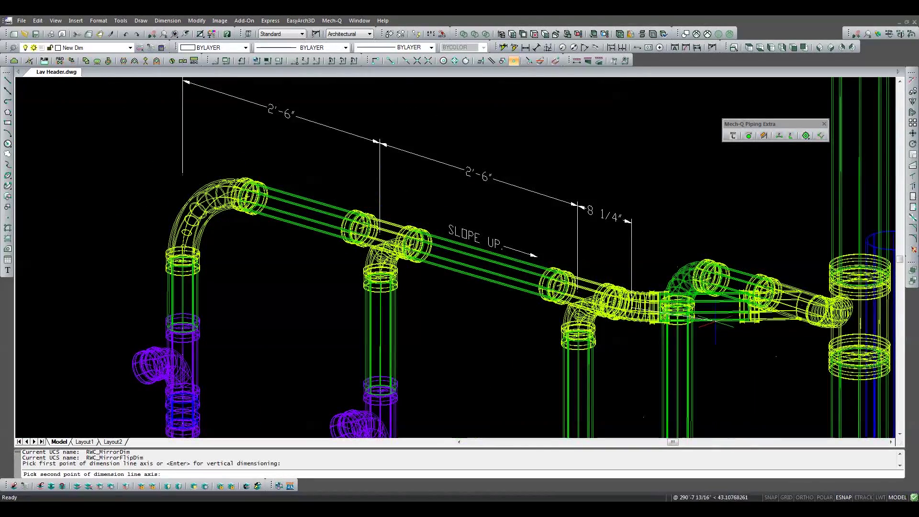
left_click(802, 305)
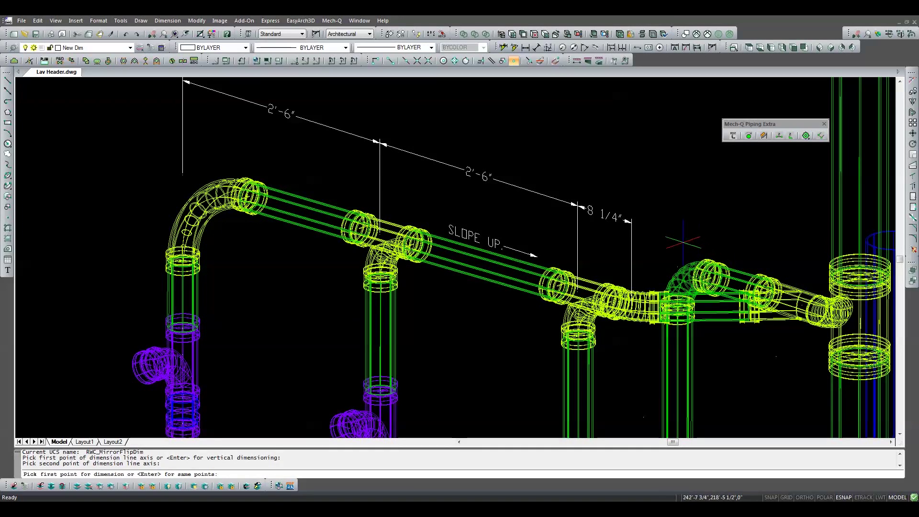
key("Return")
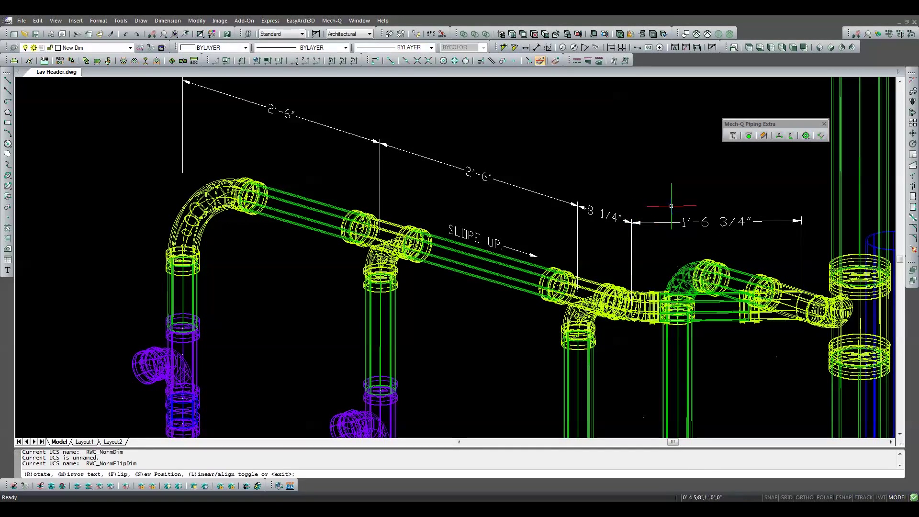
Step: Add a 1'-6 3/4" dimension aligned along the sloped pipe and mirror its text
left_click(821, 136)
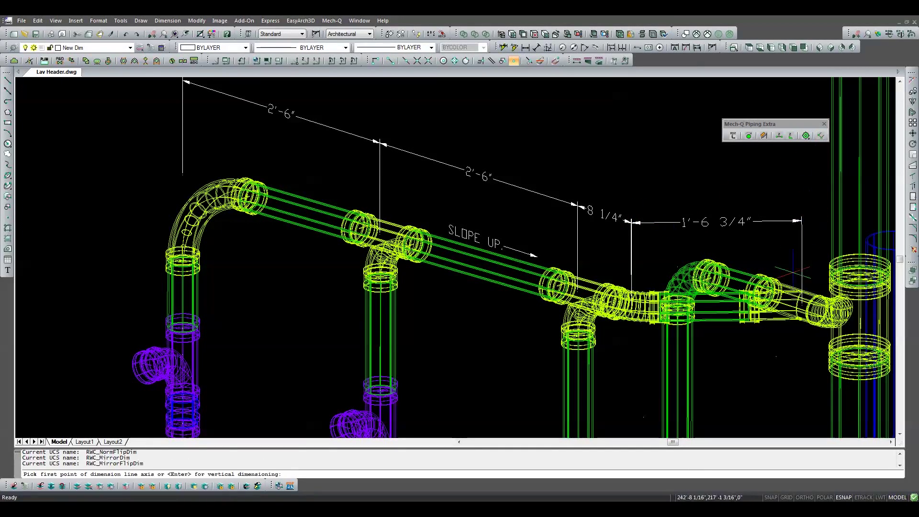
left_click(802, 305)
left_click(677, 267)
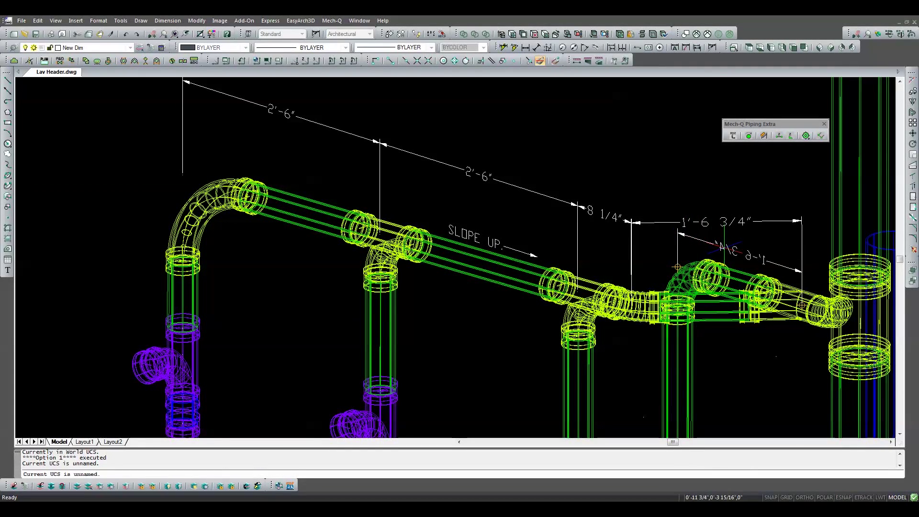
left_click(721, 248)
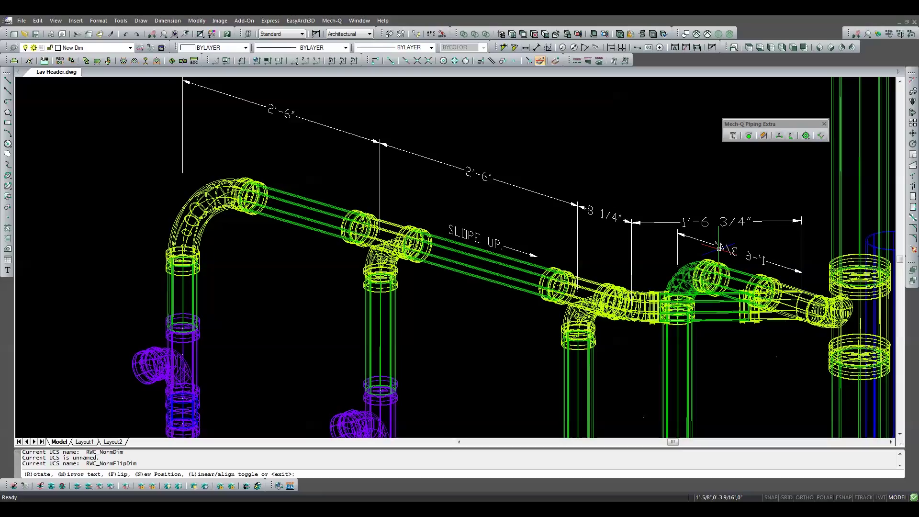
type("M")
key("Return")
key("Return")
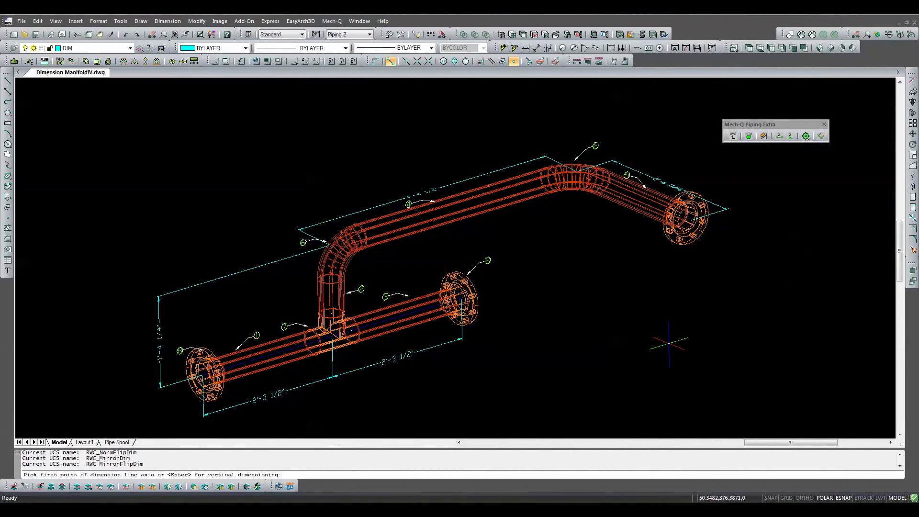
Step: Add the overall 4'-7" dimension from the left flange to the right flange of the lower run
left_click(204, 417)
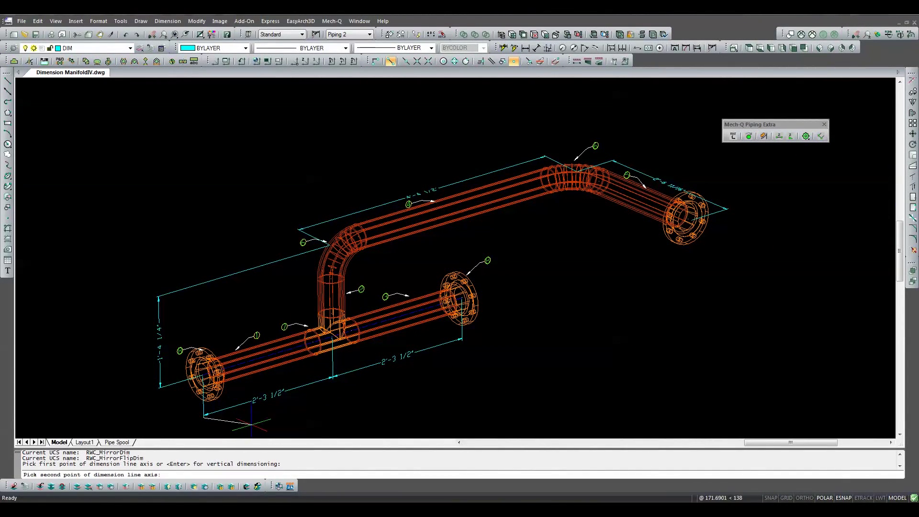
left_click(462, 340)
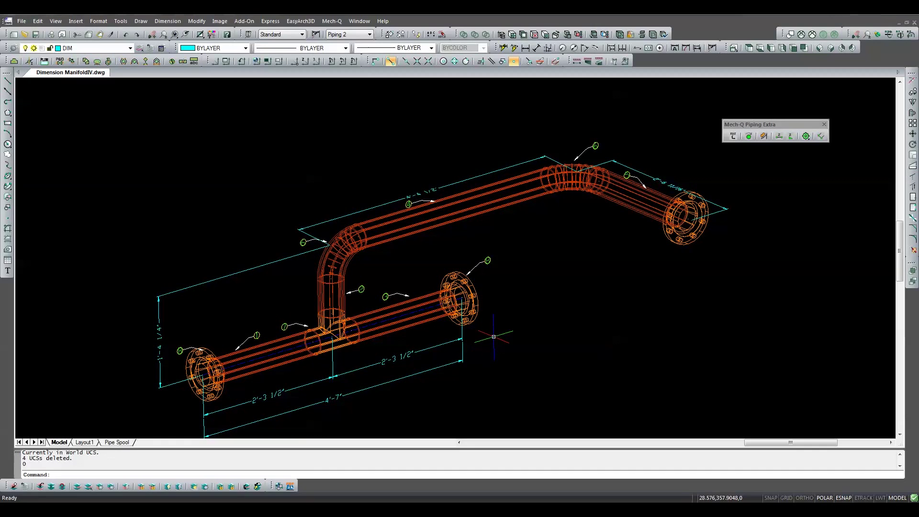
Step: Erase the manifold's existing upper aligned dimension
left_click(492, 173)
key("Delete")
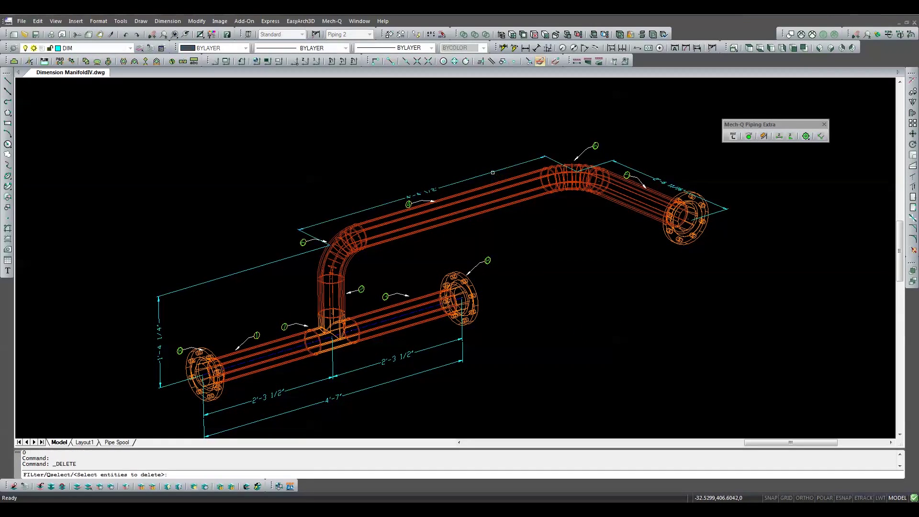
key("Return")
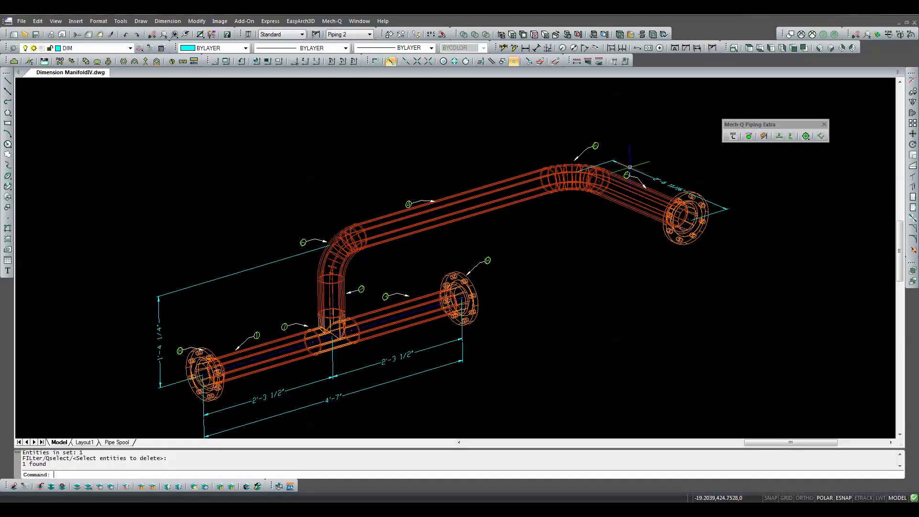
Step: Add a 4'-4 1/2" dimension between the two elbows, placed above the top run
left_click(821, 137)
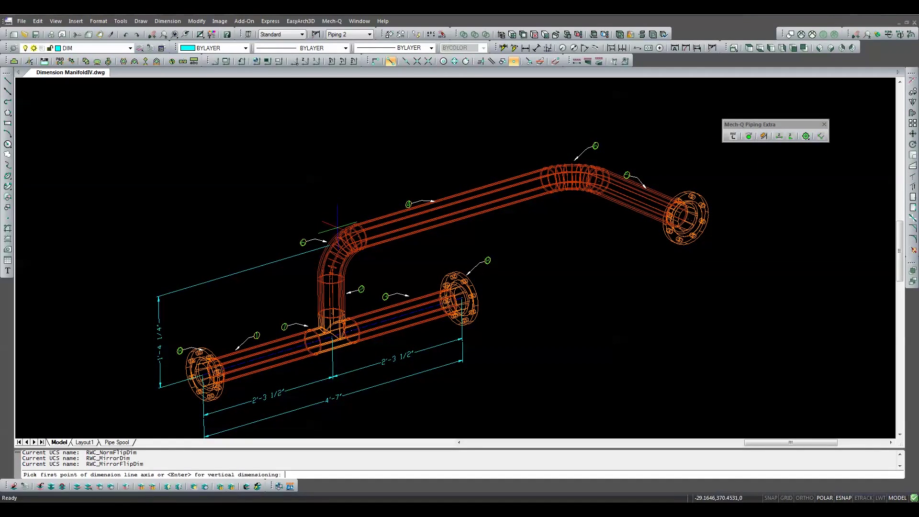
left_click(330, 246)
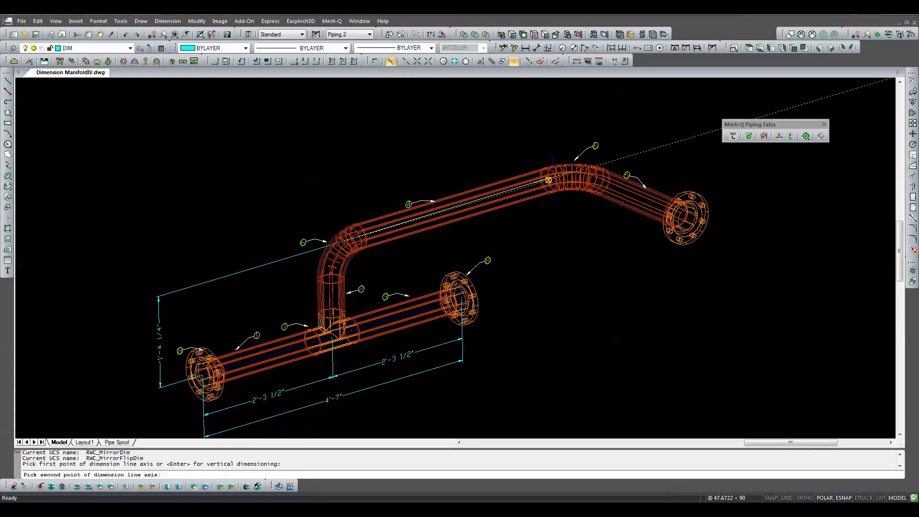
left_click(577, 171)
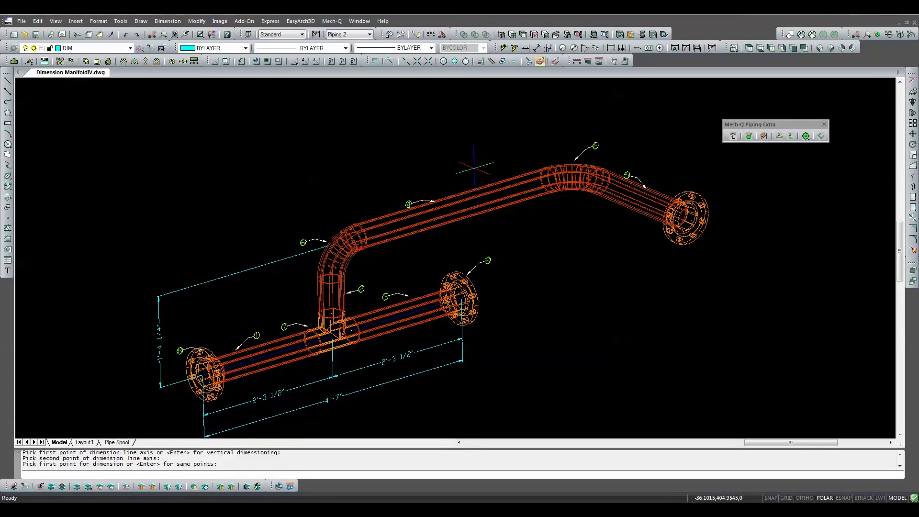
left_click(474, 148)
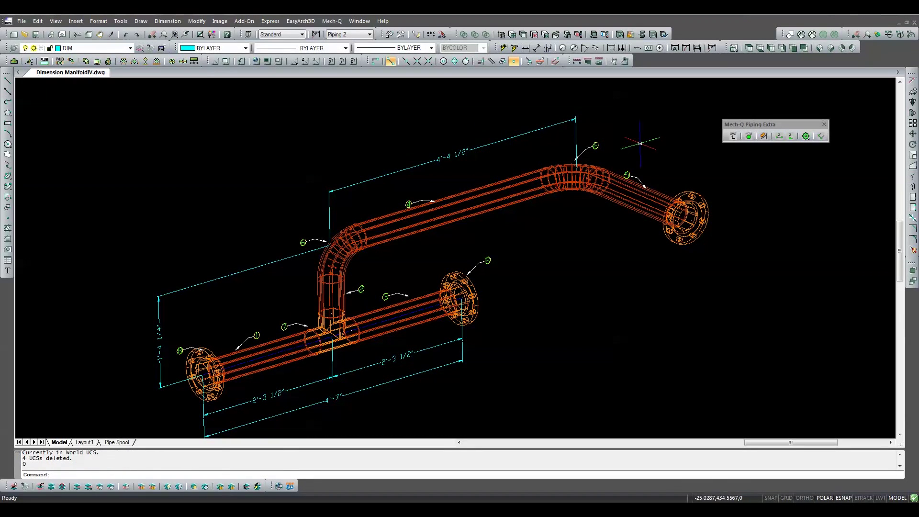
Step: Dimension the elbow-to-right-flange leg at 2'-6 11/16"
left_click(820, 137)
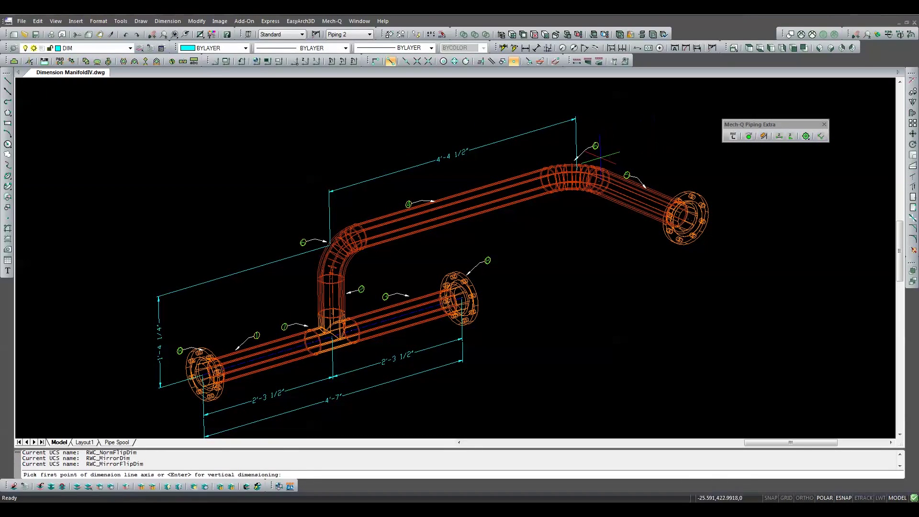
left_click(577, 171)
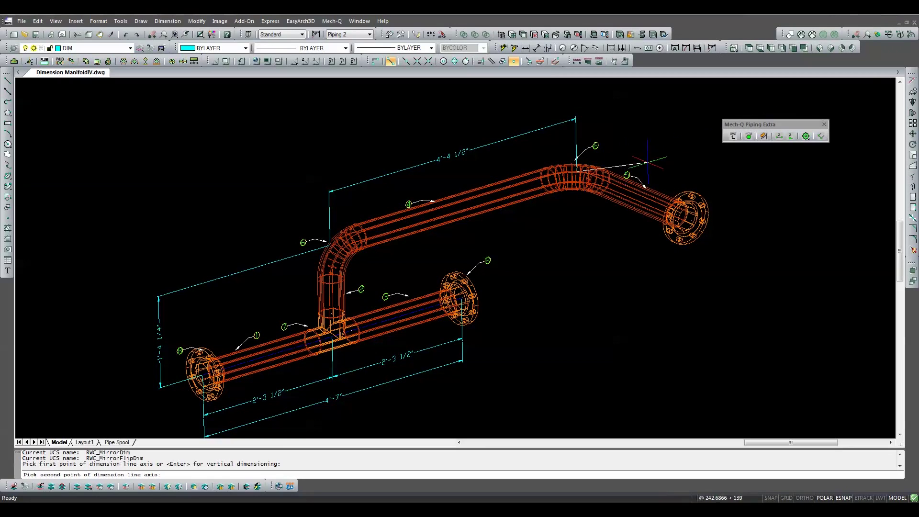
left_click(703, 215)
key("Return")
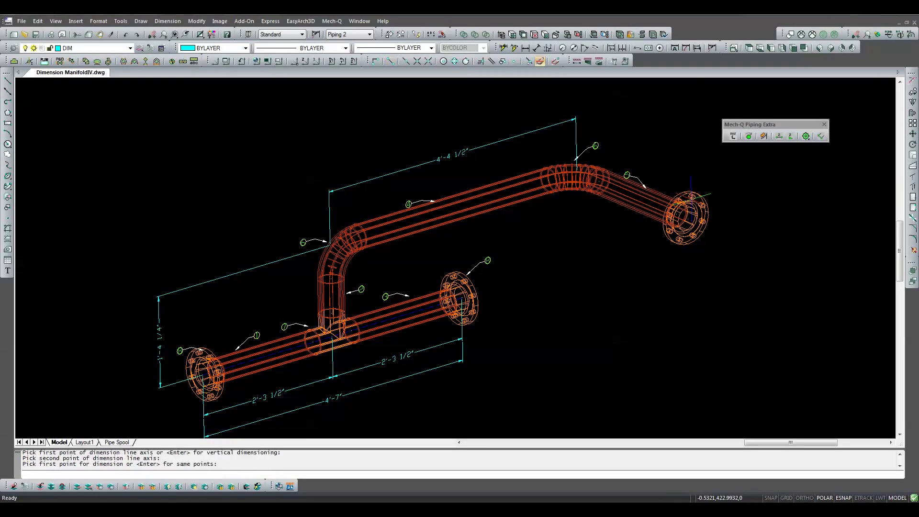